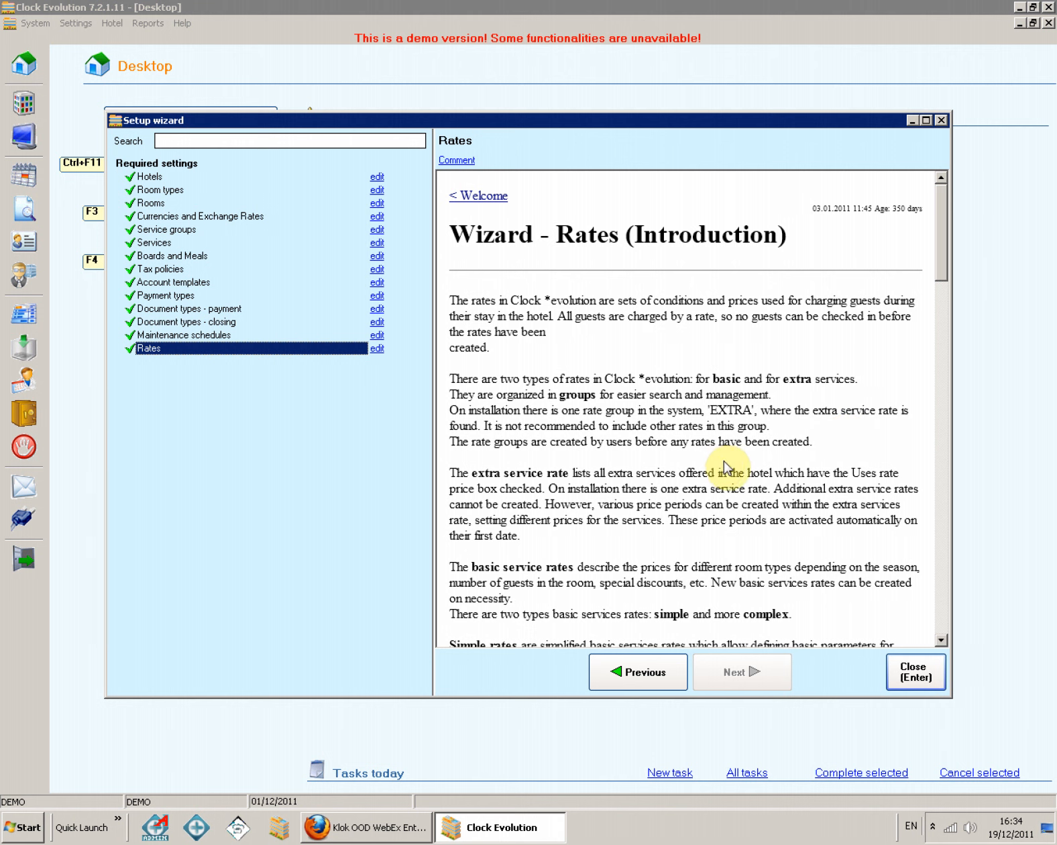
# Step: Open the rates setup, start a new rate, and add a rate group named Business from its form
pyautogui.click(378, 348)
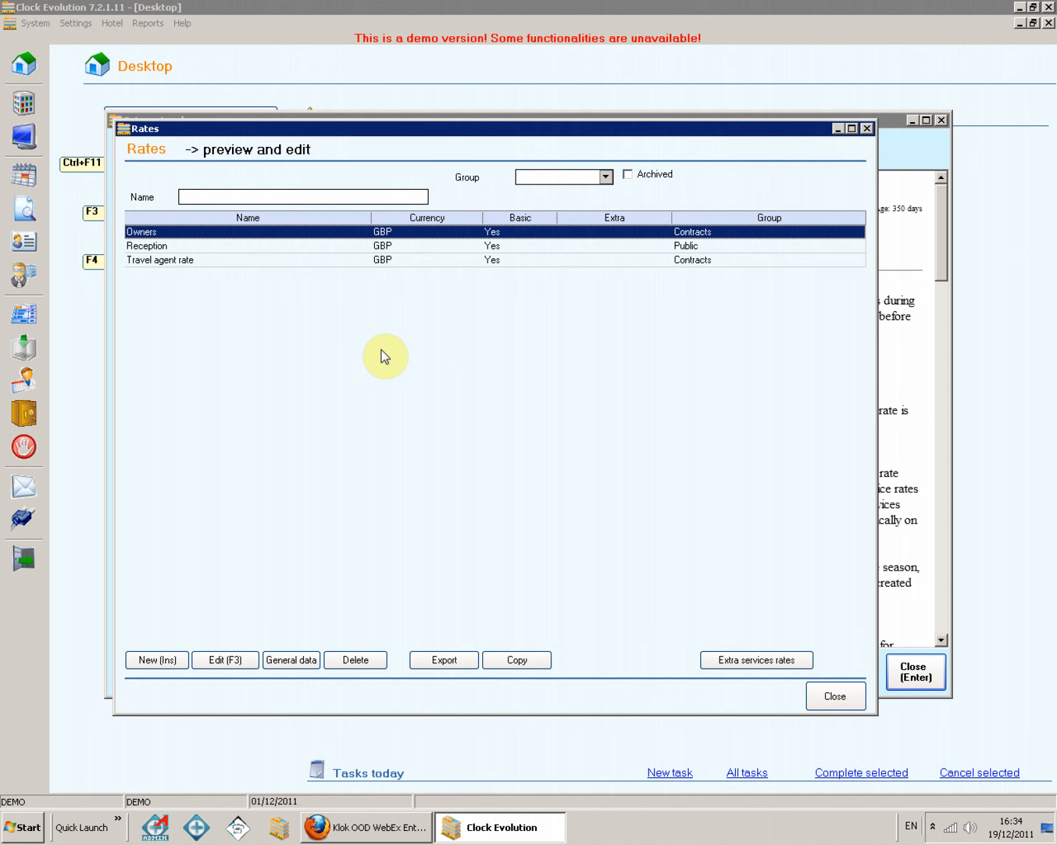
pyautogui.click(154, 660)
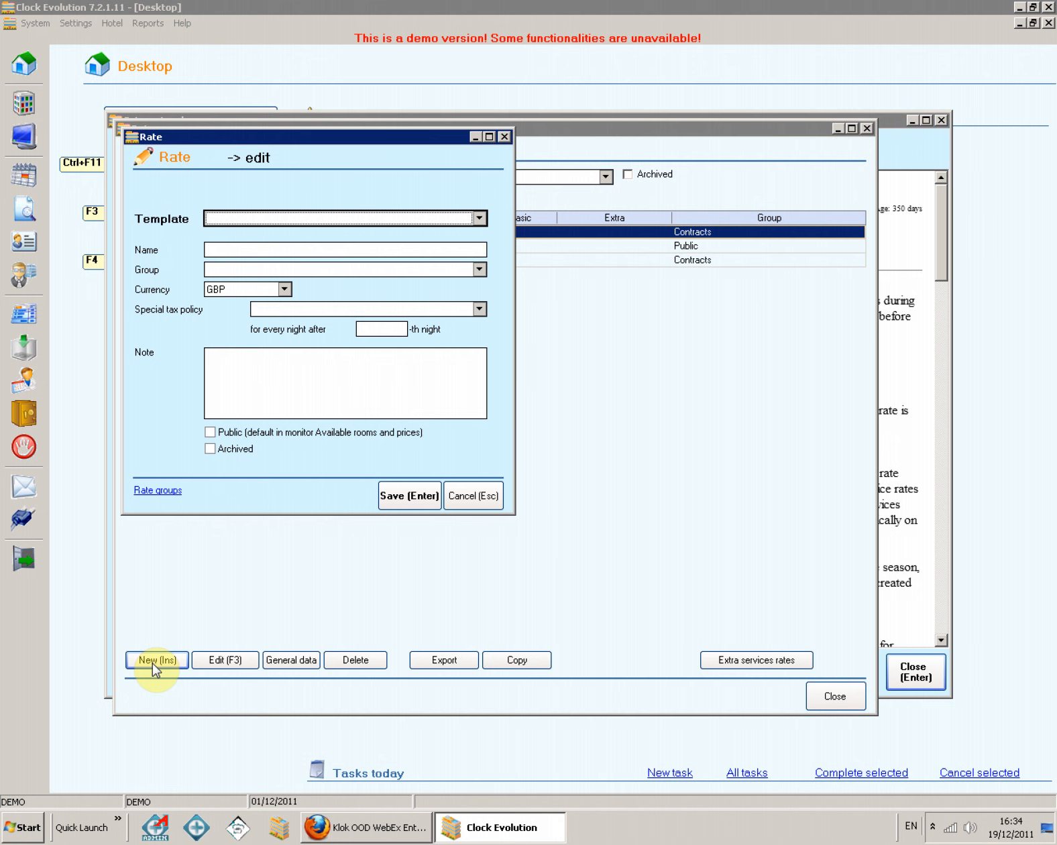
pyautogui.click(157, 490)
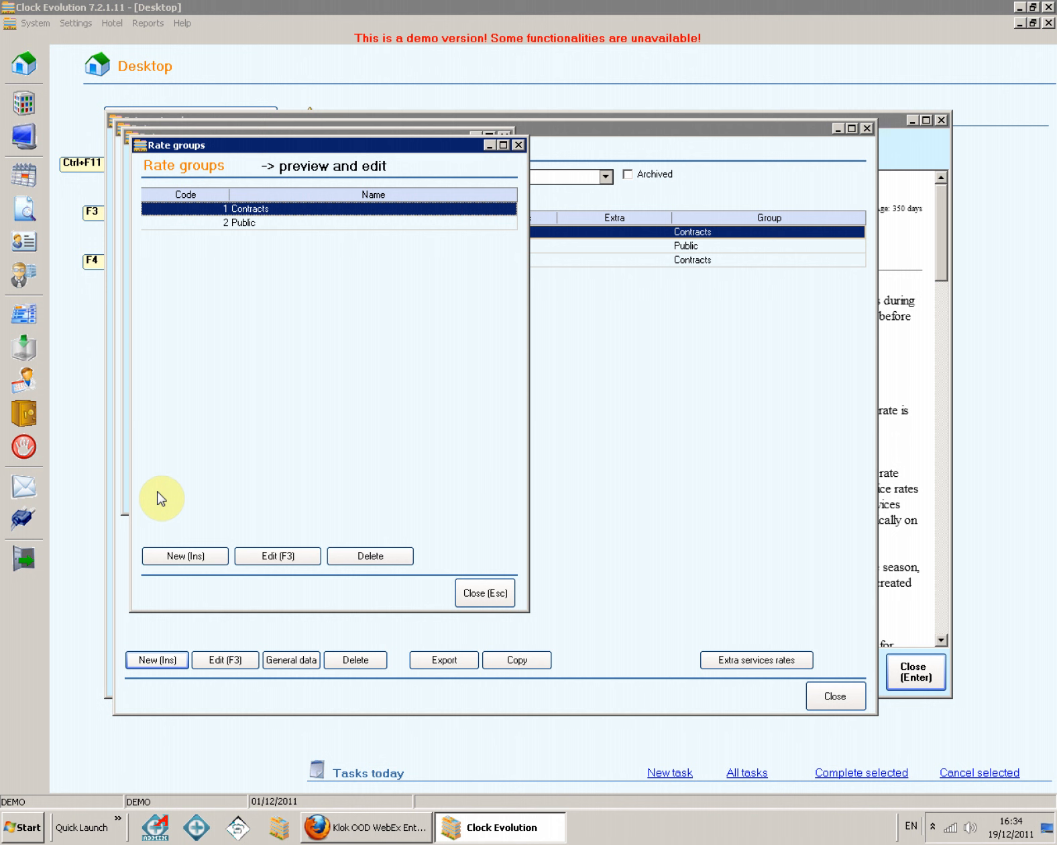
pyautogui.click(188, 558)
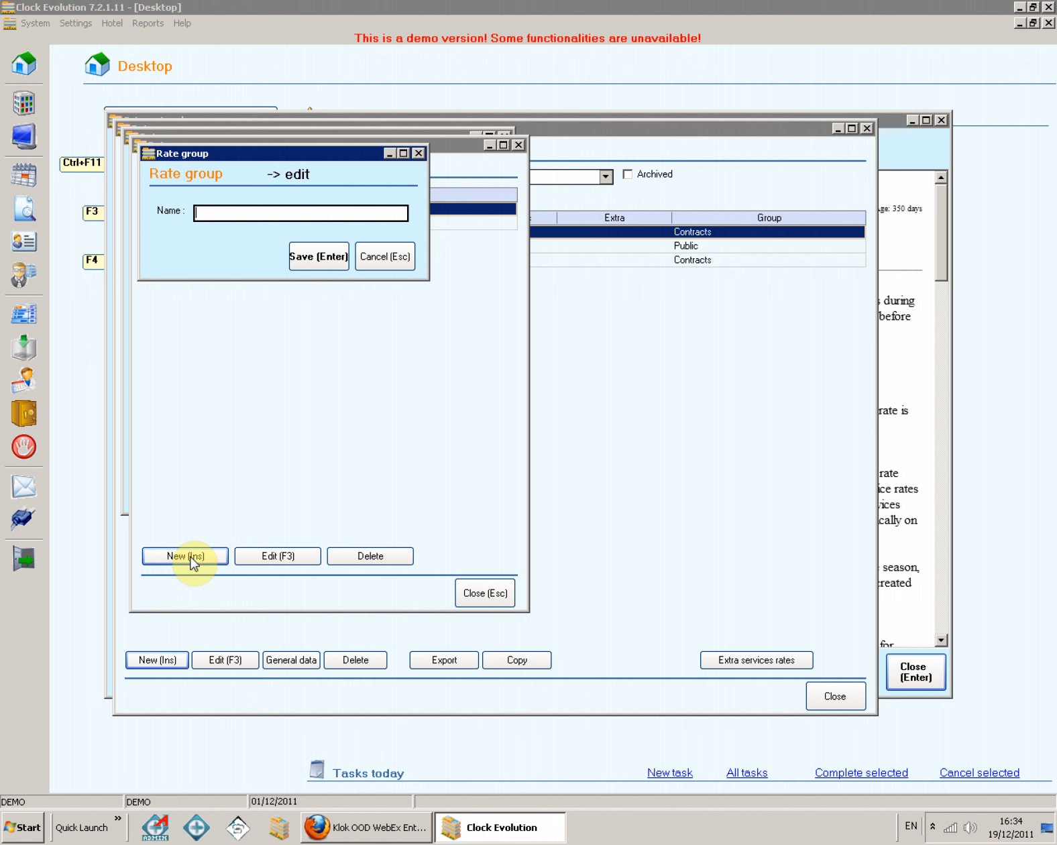
pyautogui.write('Business')
pyautogui.click(321, 268)
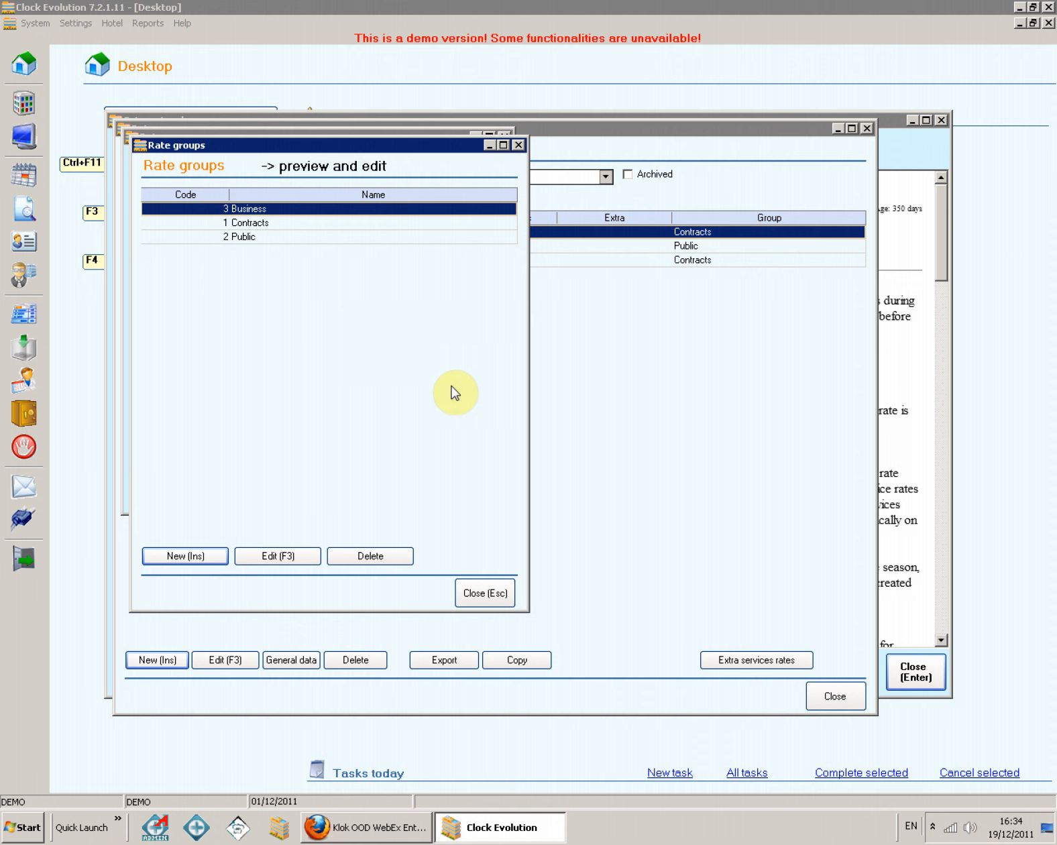
pyautogui.click(484, 593)
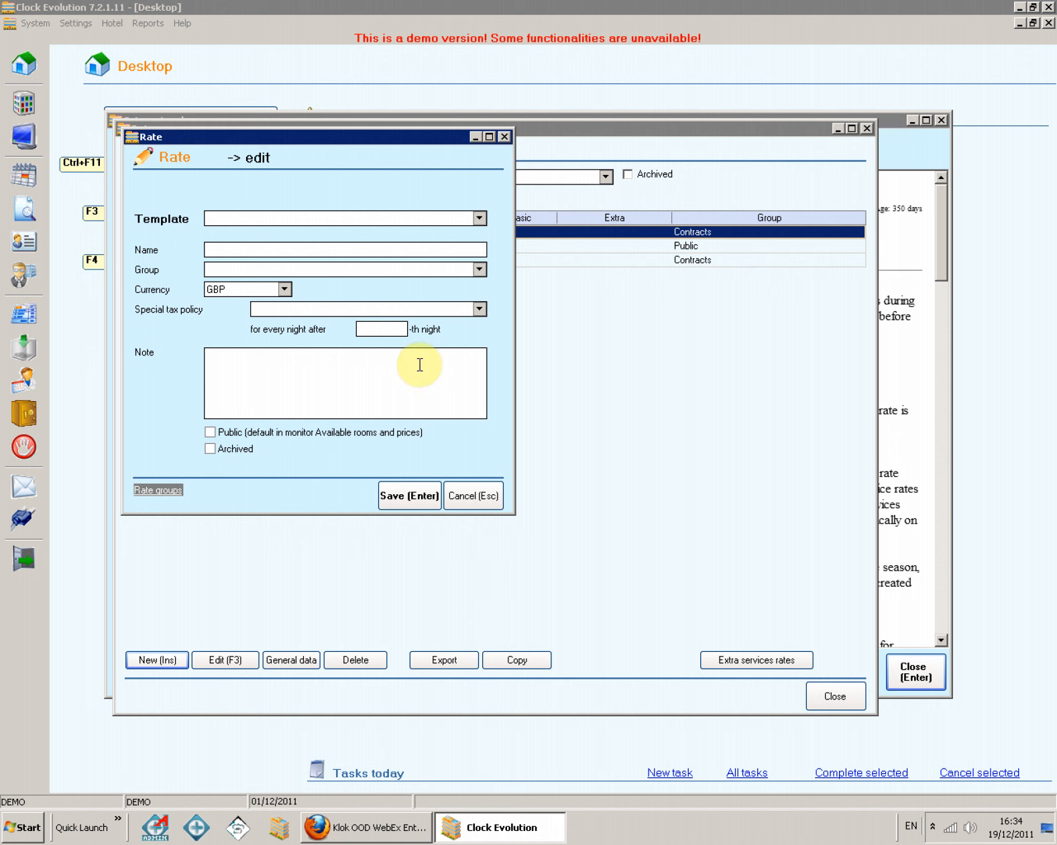
# Step: Fill in the new rate with the New simple rate template, name Business, group Business and currency GBP
pyautogui.click(248, 220)
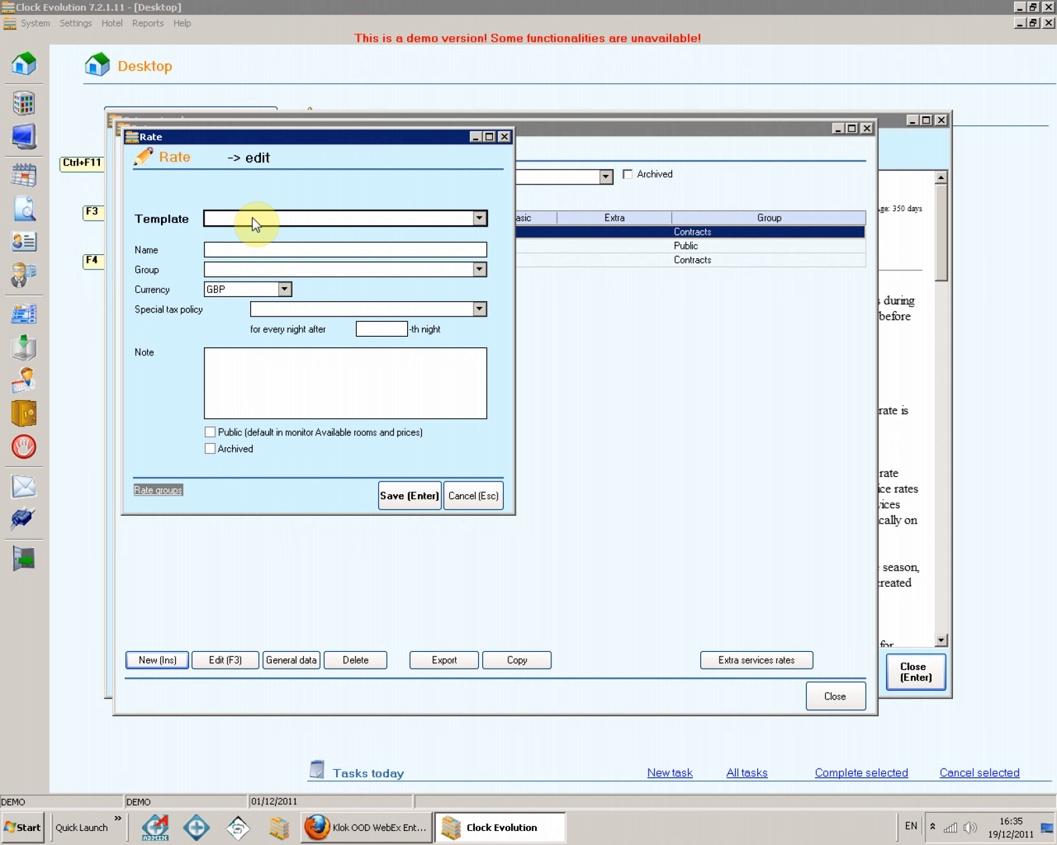
pyautogui.click(252, 217)
pyautogui.click(258, 231)
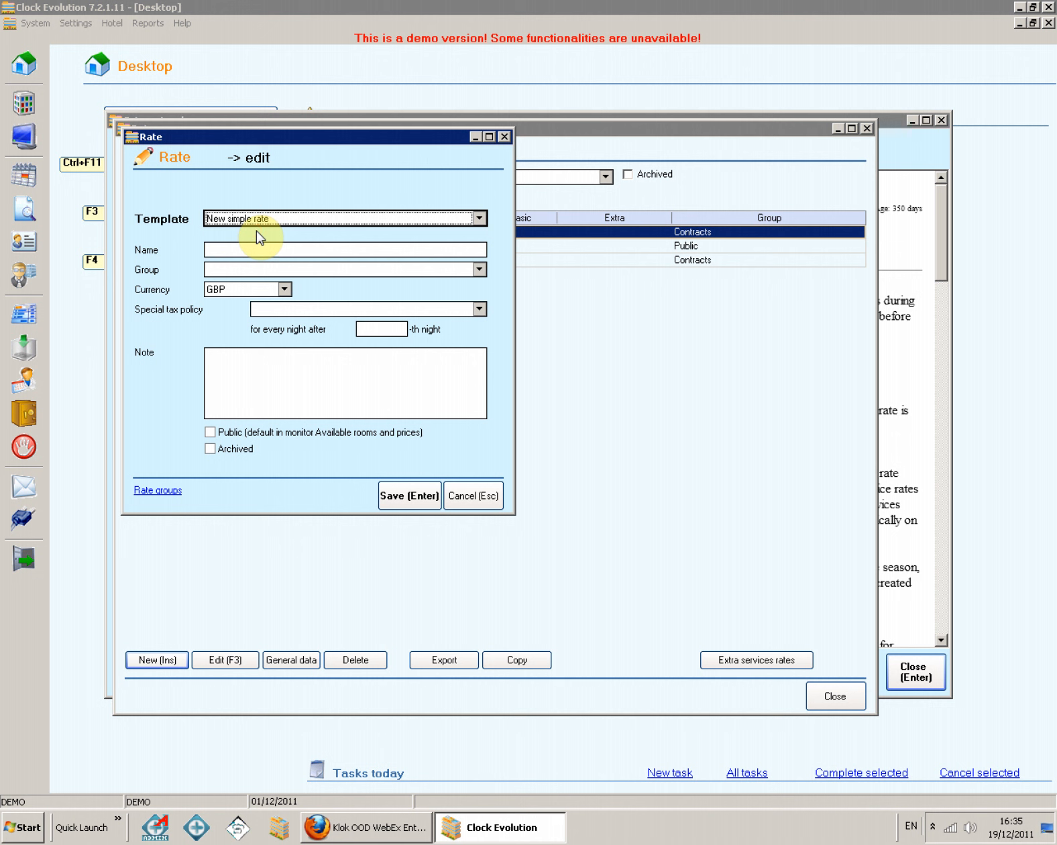
pyautogui.click(267, 249)
pyautogui.write('B')
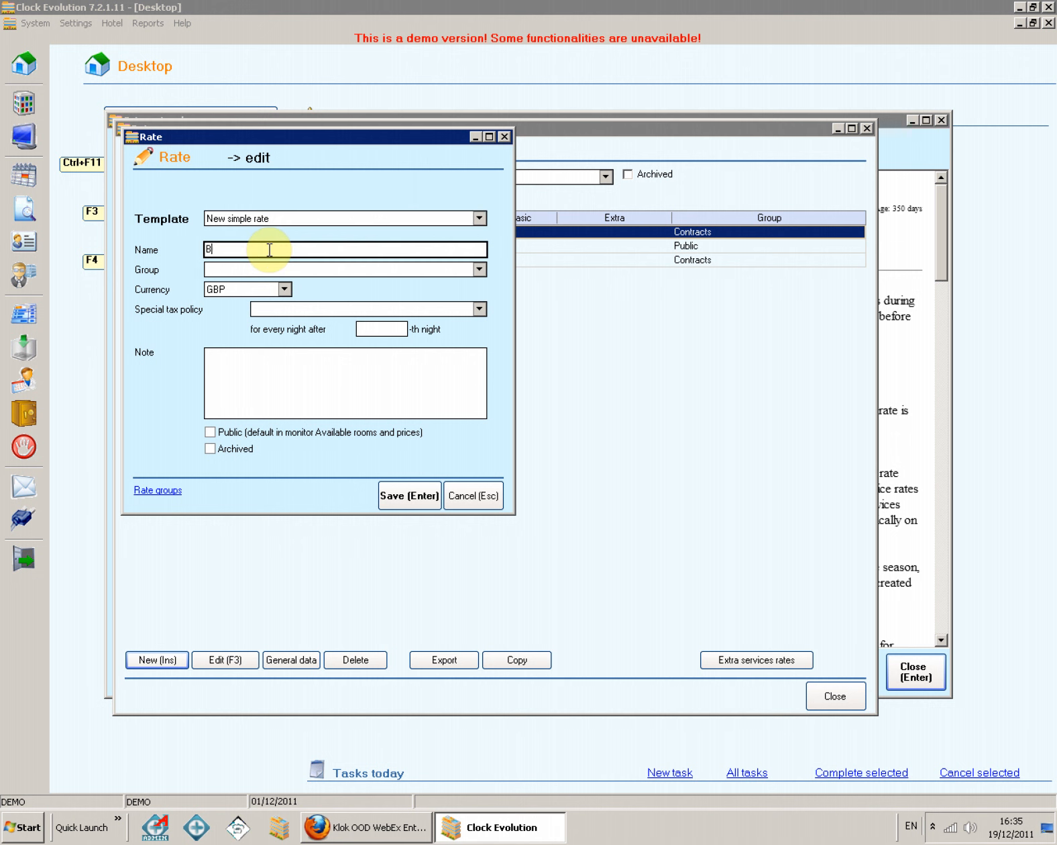
pyautogui.write('usiness')
pyautogui.click(480, 269)
pyautogui.click(338, 296)
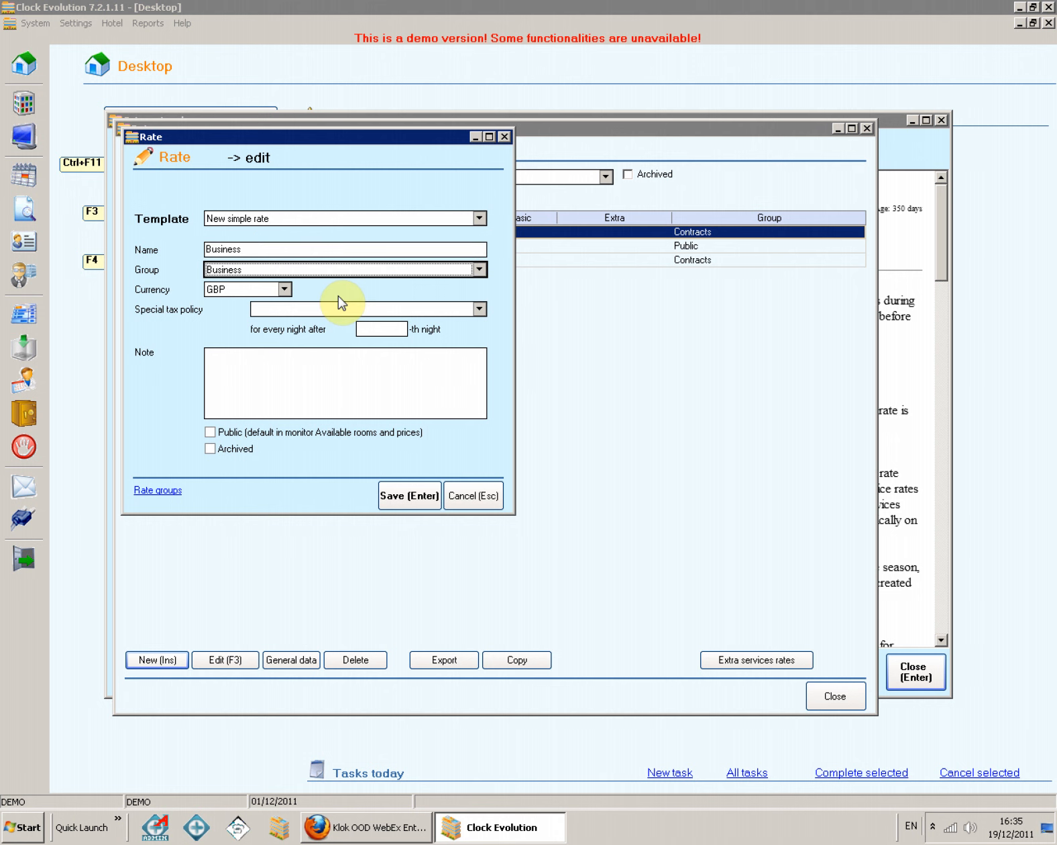
pyautogui.click(284, 289)
pyautogui.click(256, 336)
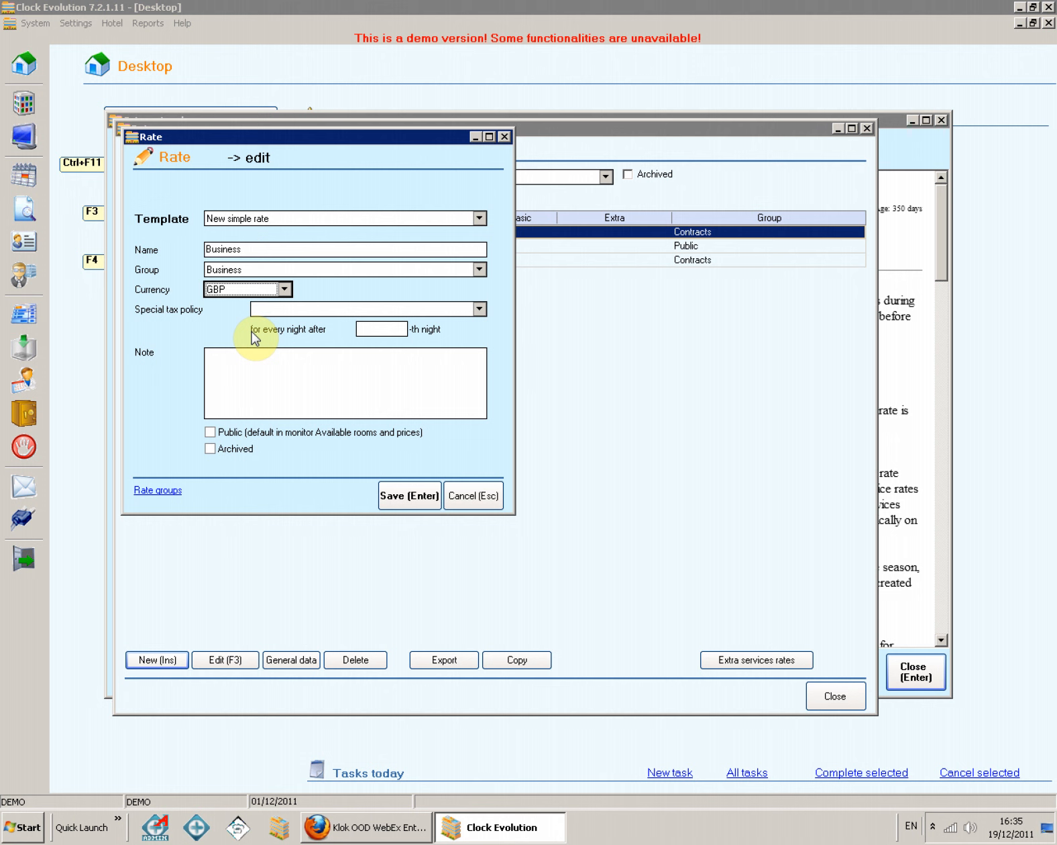
# Step: Apply the special tax policy VAT 20% to the rate for every night after the 14th
pyautogui.click(479, 309)
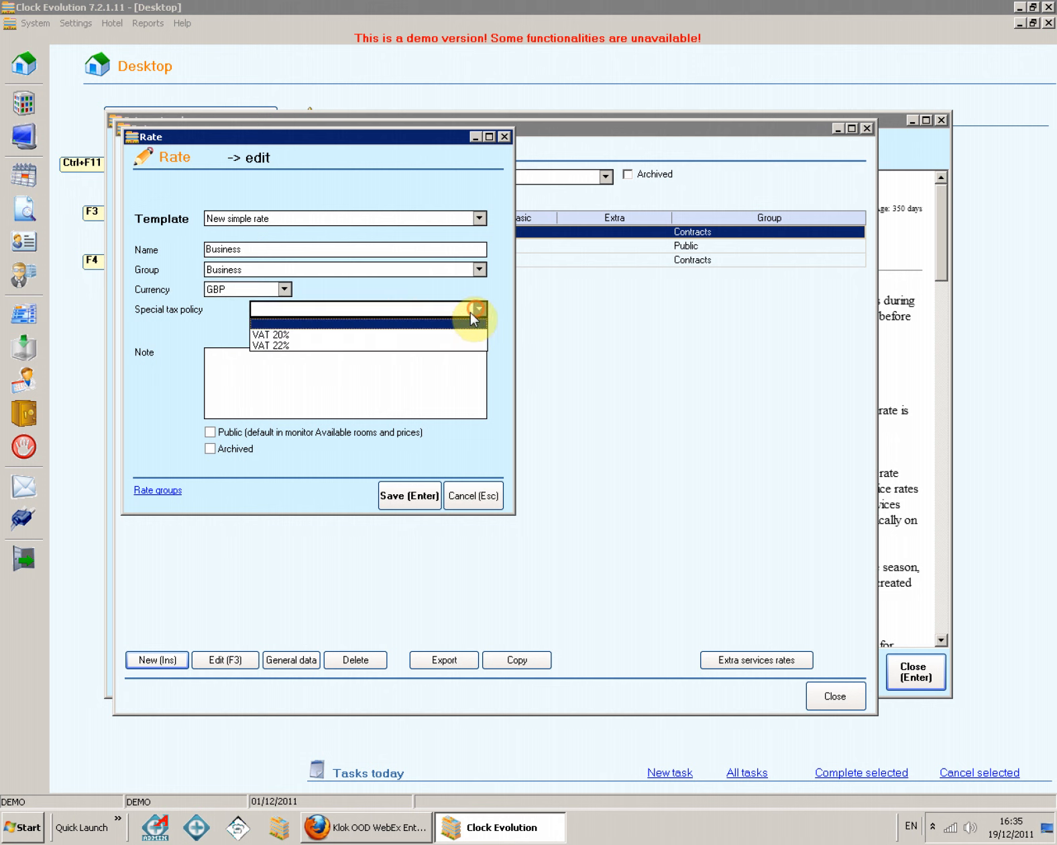
pyautogui.click(410, 334)
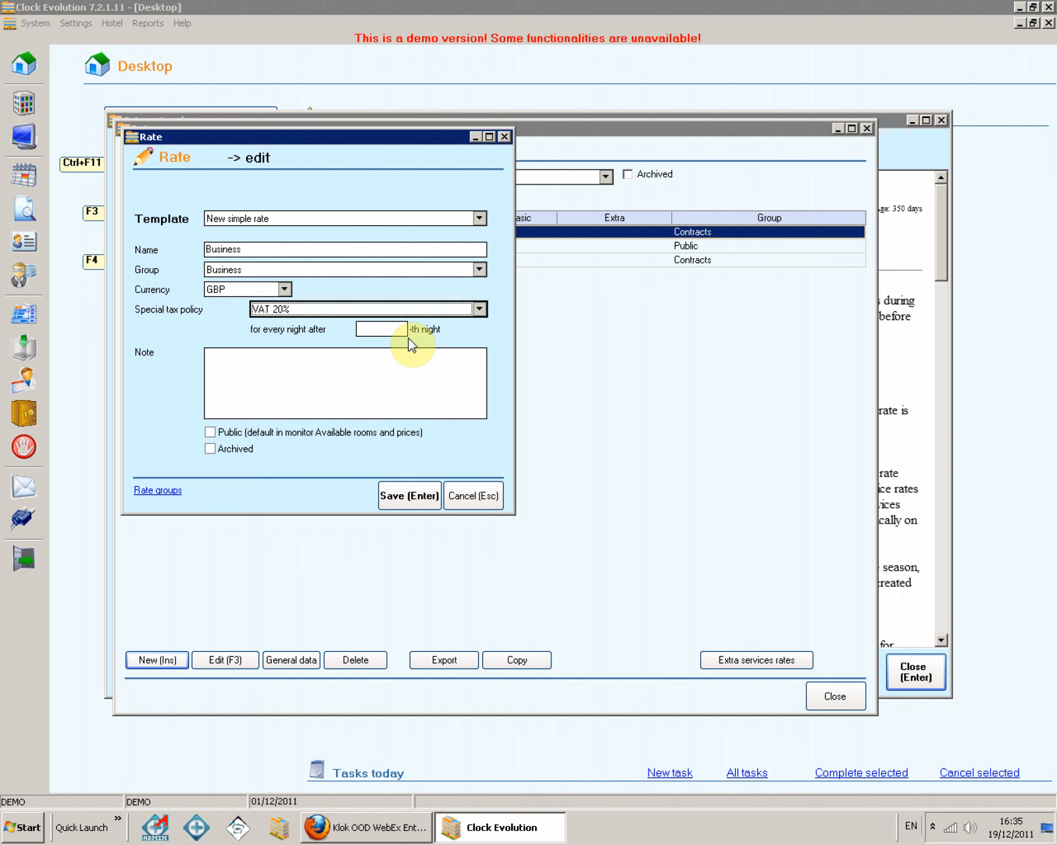
pyautogui.click(393, 328)
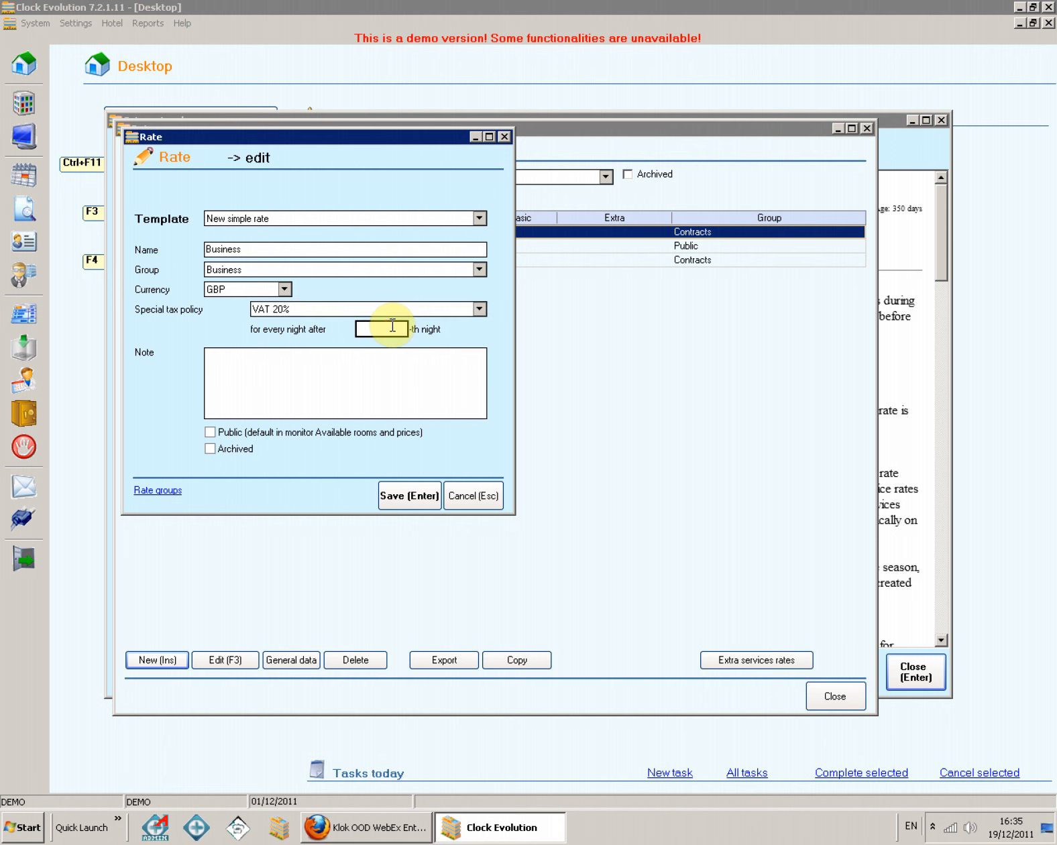
pyautogui.write('14')
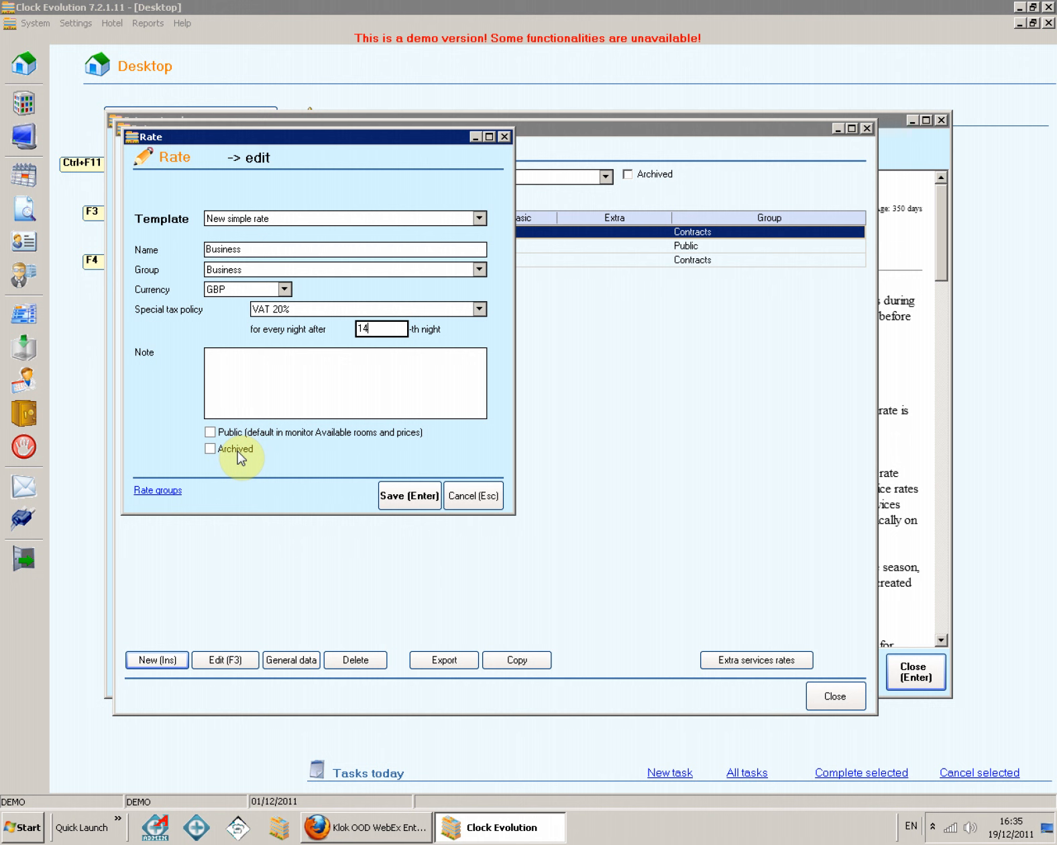
pyautogui.click(246, 382)
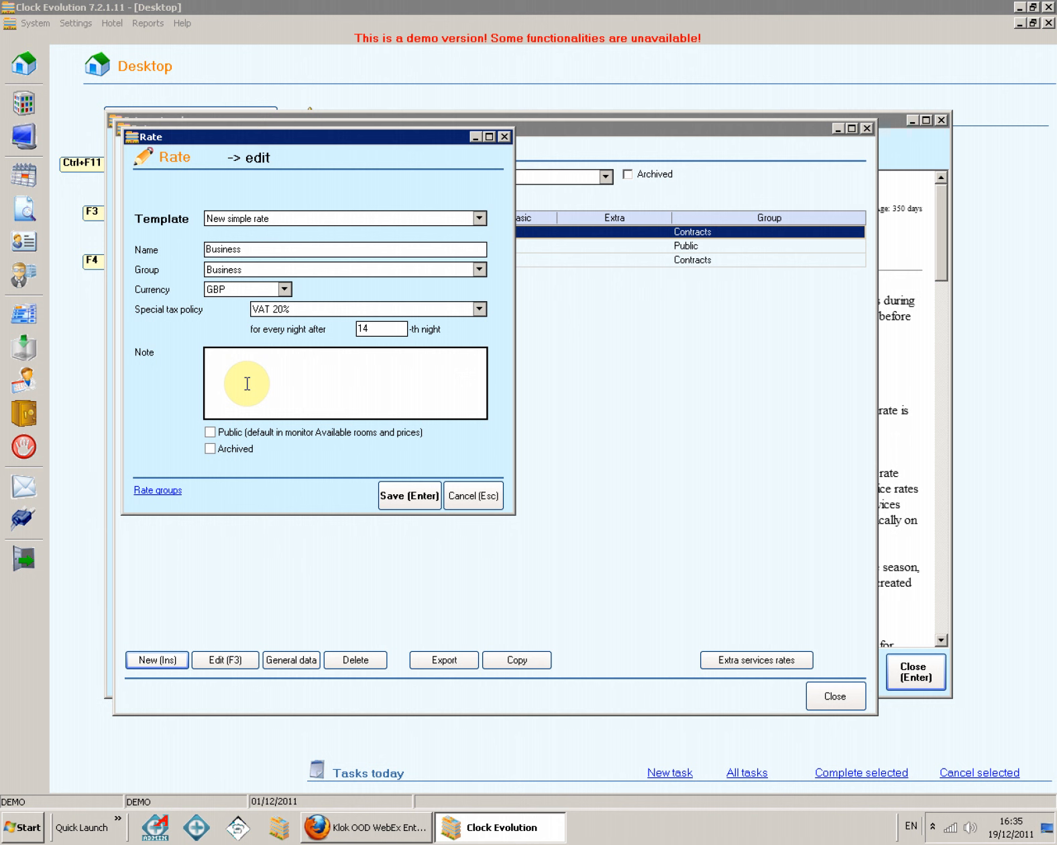
# Step: Save the new rate's general data and set its inclusive children age to 7
pyautogui.click(402, 496)
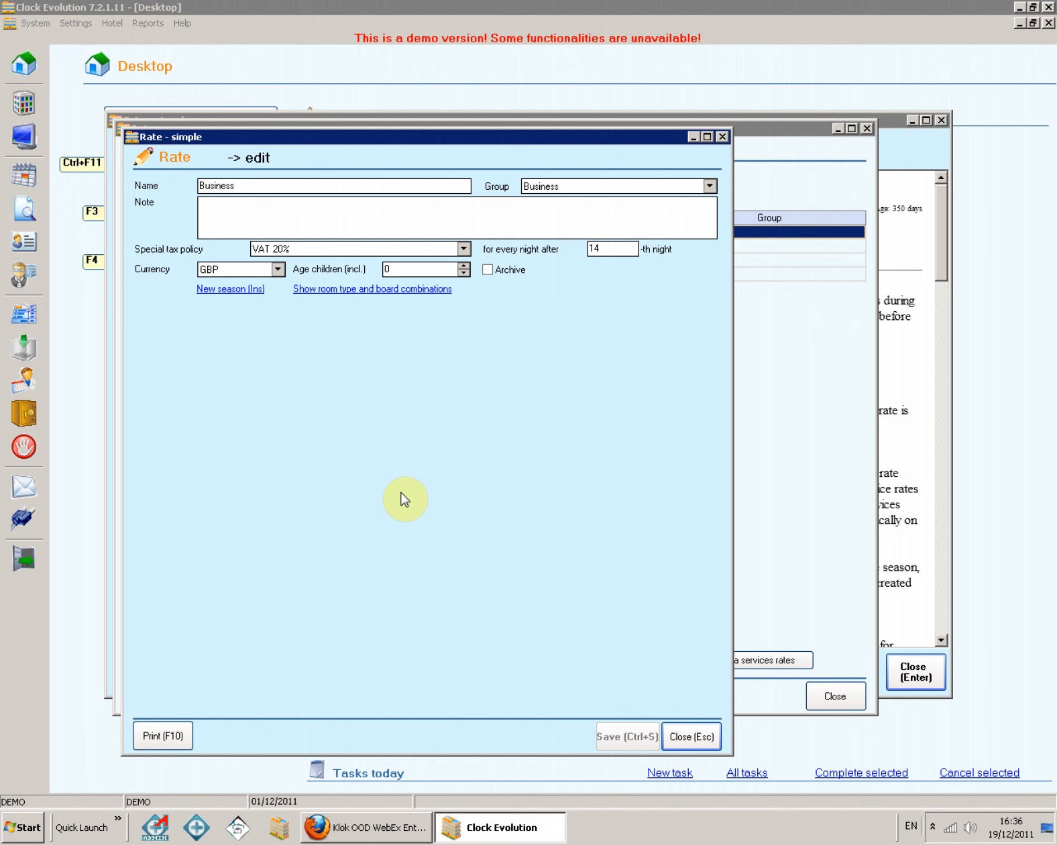
pyautogui.doubleClick(406, 271)
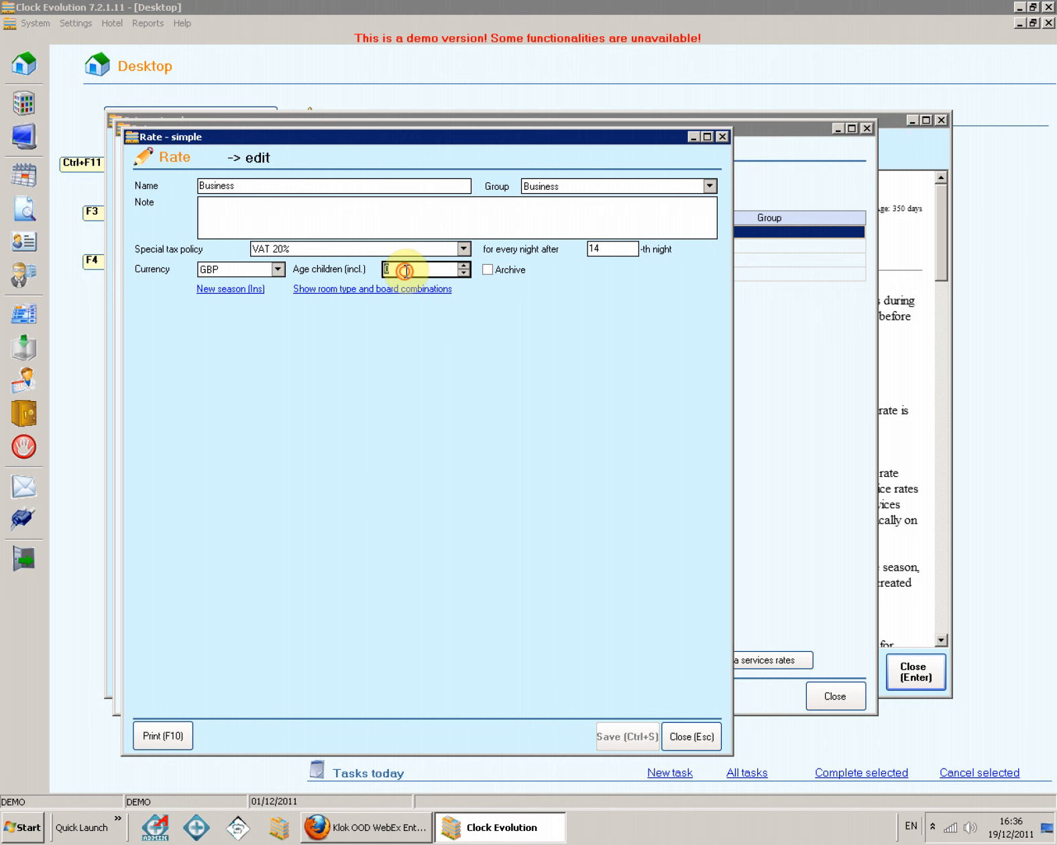
pyautogui.write('7')
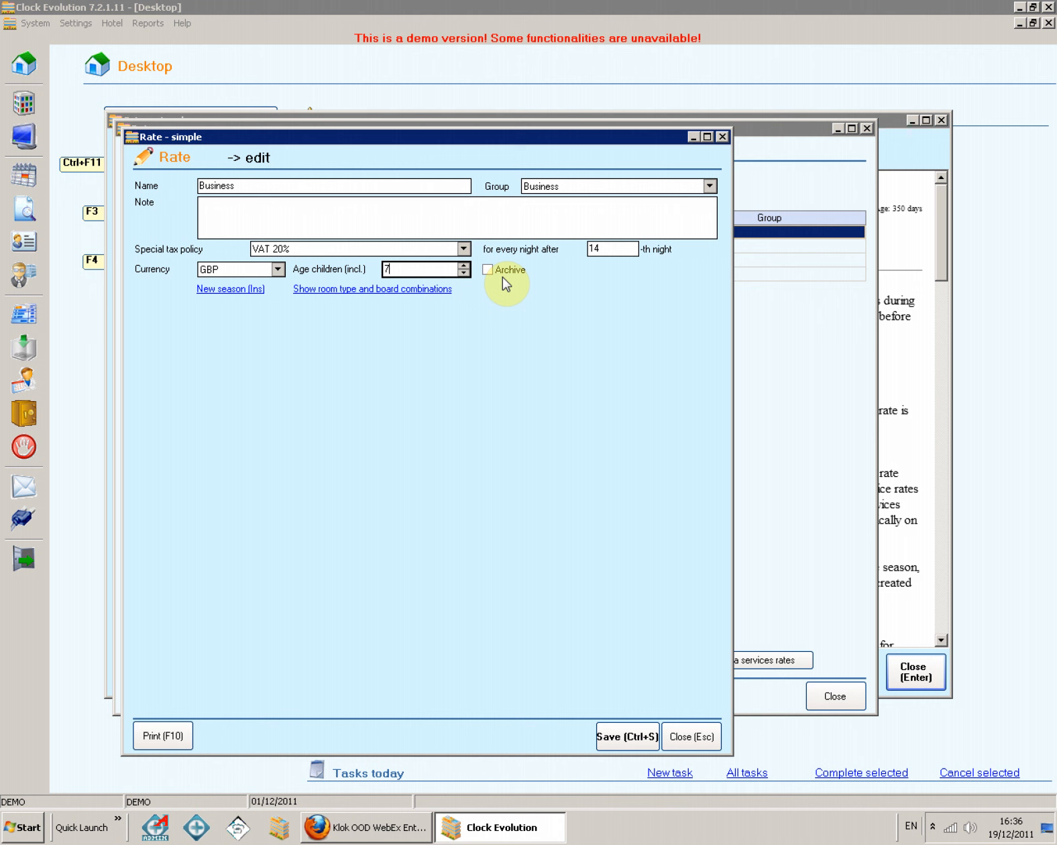
# Step: Add a season named SEASON1 with a period from 01/12/2011 to 31/12/2011
pyautogui.click(247, 289)
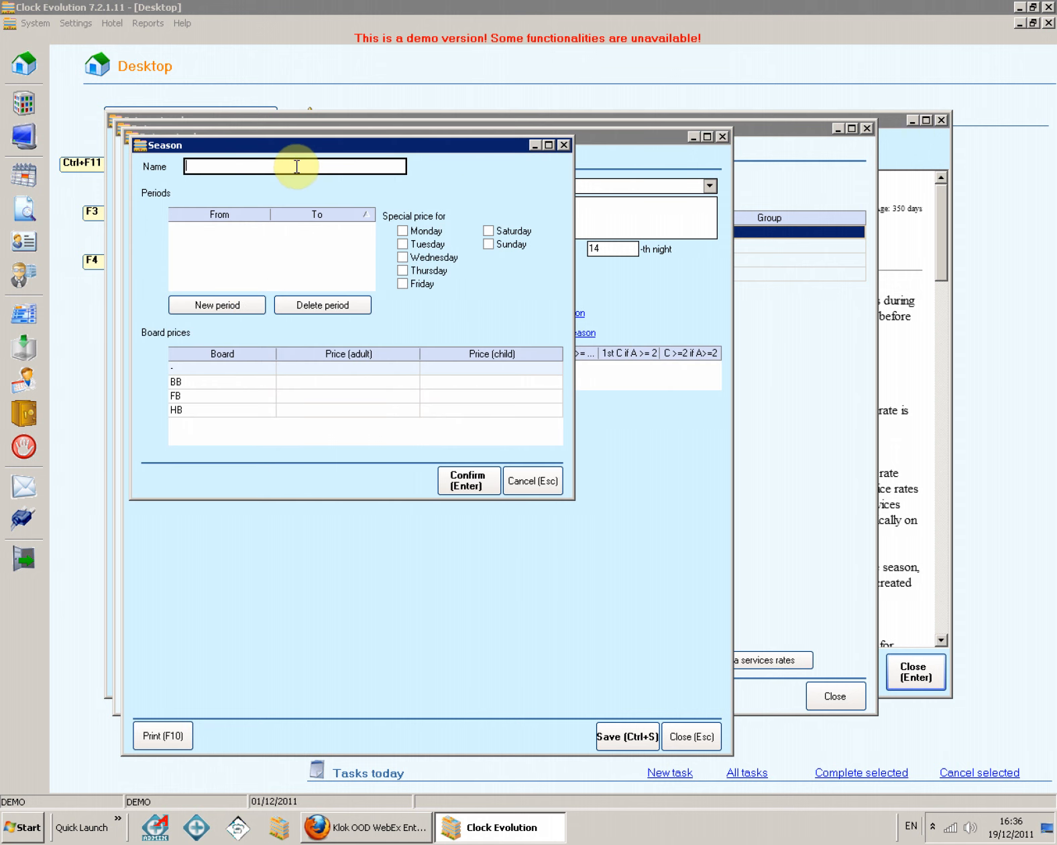
pyautogui.write('SEASON1')
pyautogui.click(236, 307)
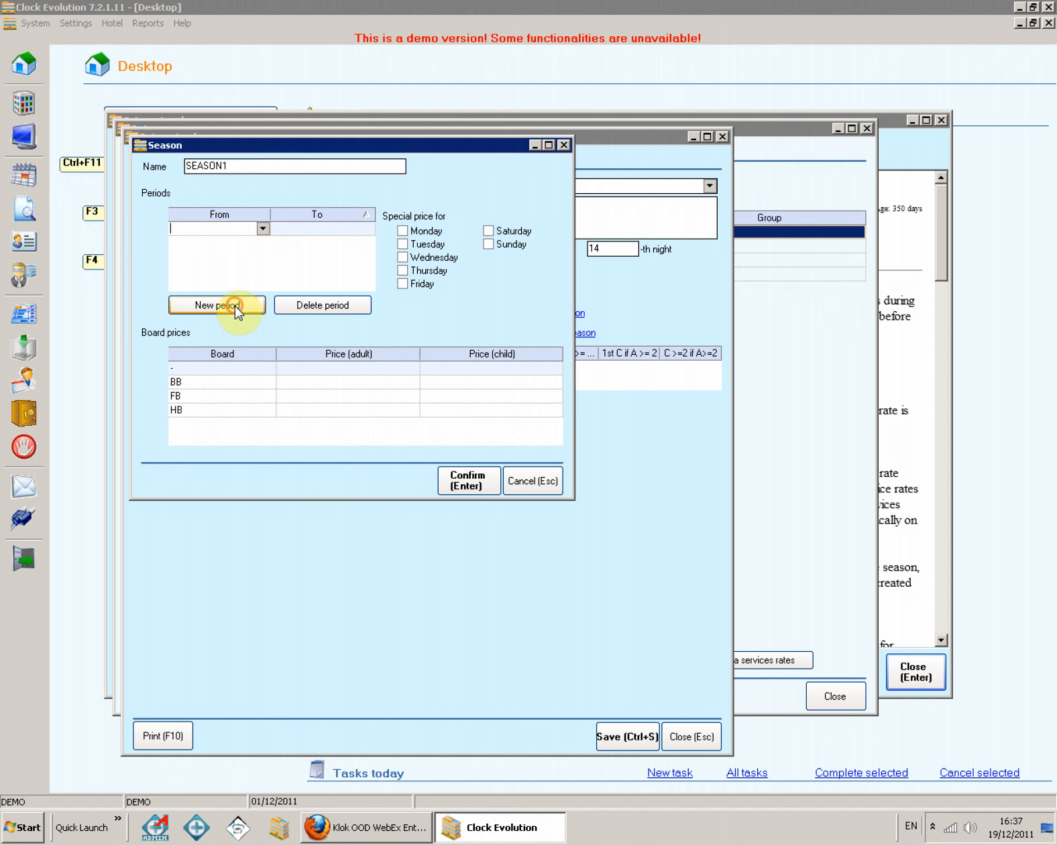
pyautogui.write('01/12/2011')
pyautogui.click(350, 229)
pyautogui.write('3')
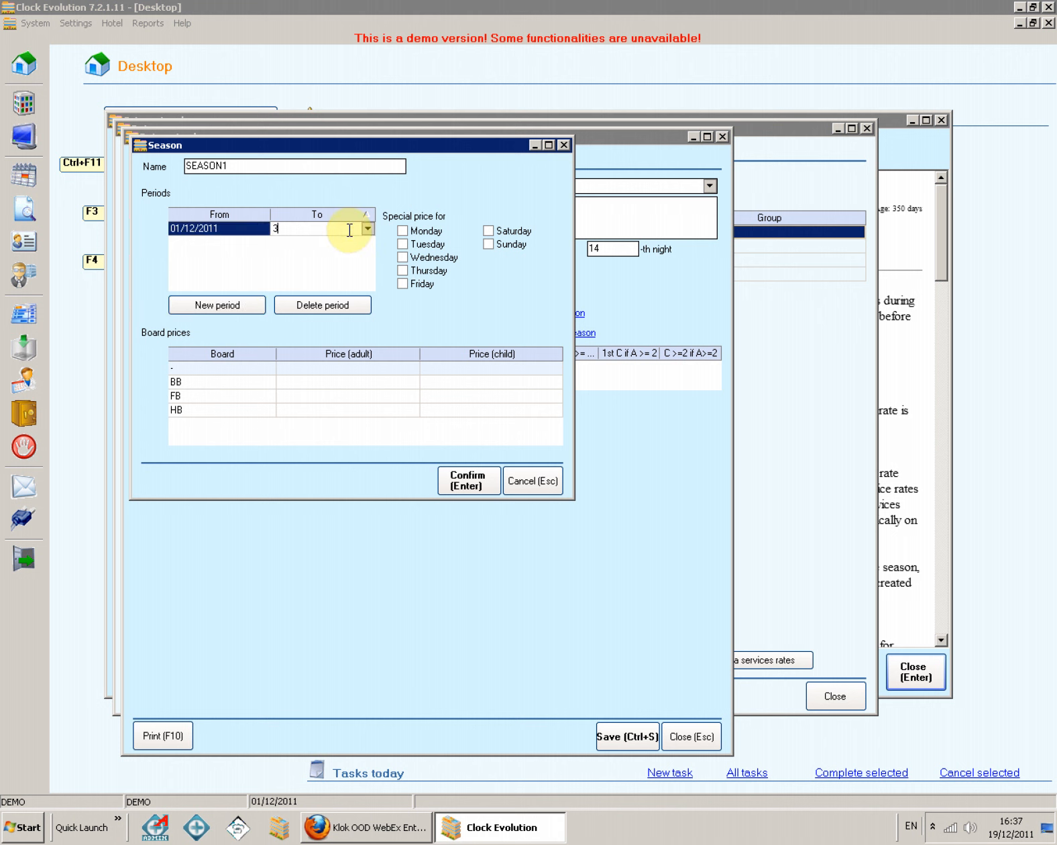
pyautogui.write('1/12/2011')
# Step: Enable the season's special price for Friday, Saturday and Sunday
pyautogui.click(413, 285)
pyautogui.click(527, 231)
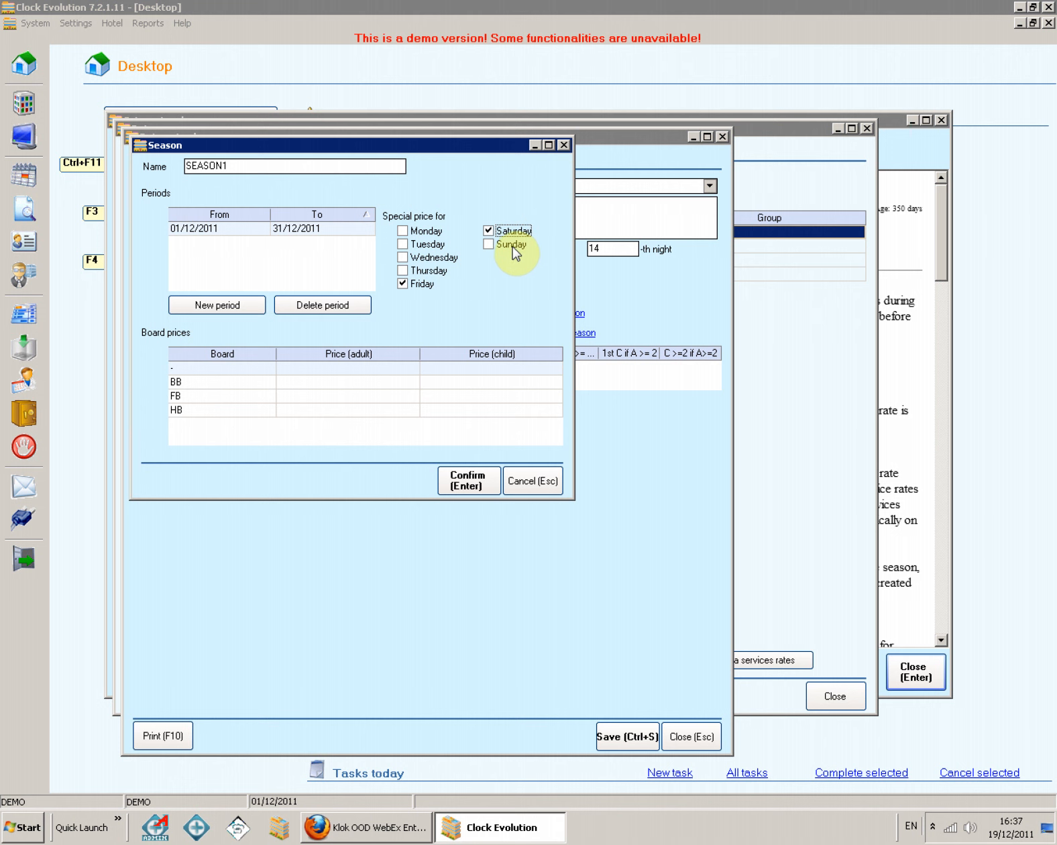
pyautogui.click(513, 245)
# Step: Set the season's BB board prices to 5 GBP per adult and 3 GBP per child, and confirm the season
pyautogui.click(357, 382)
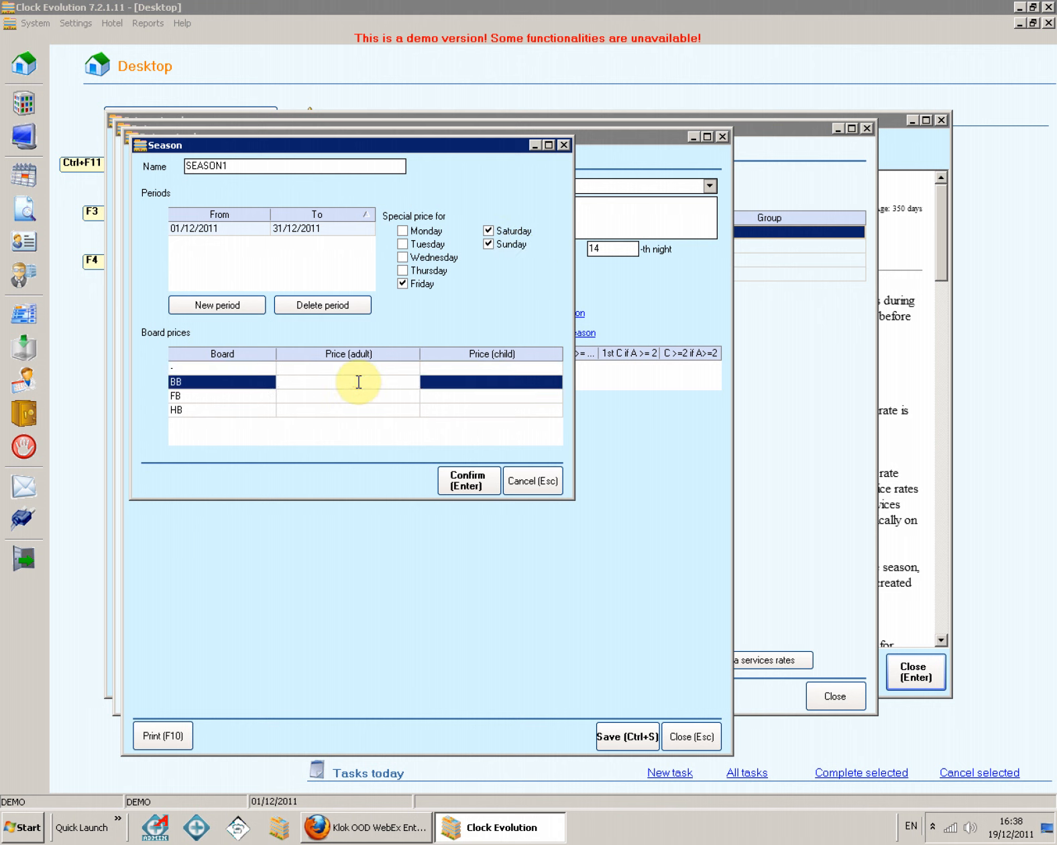
pyautogui.write('5')
pyautogui.click(448, 383)
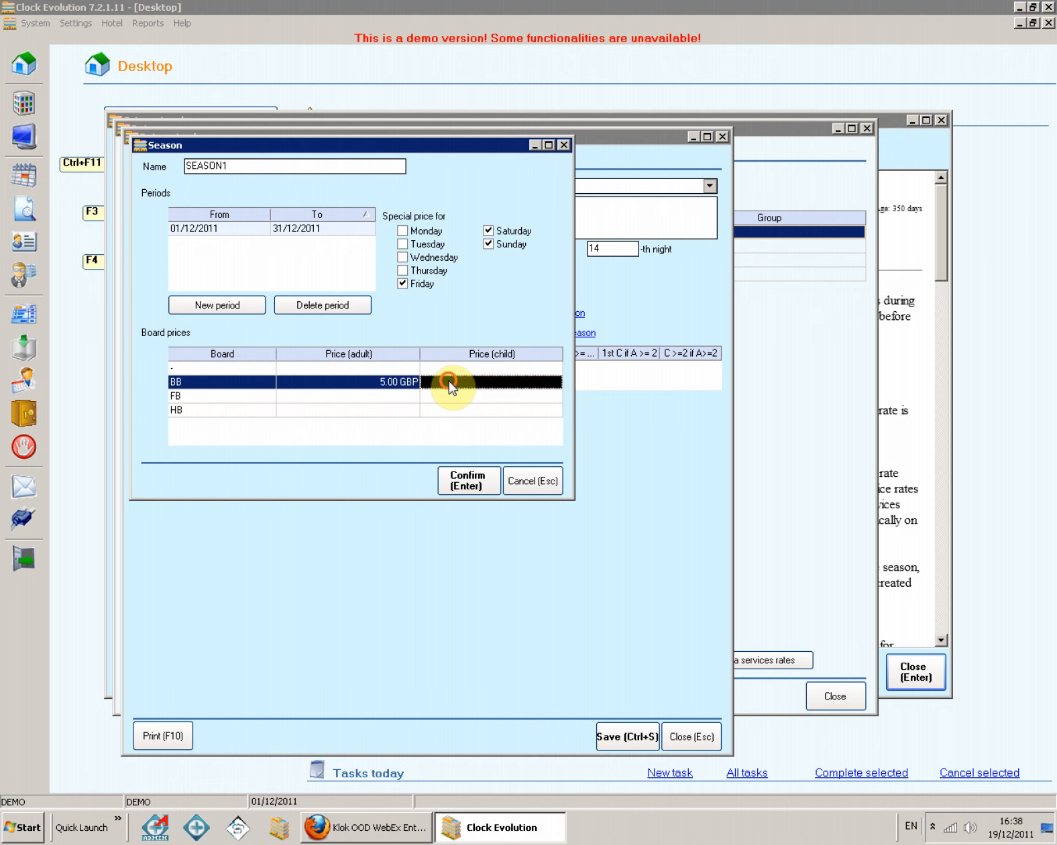
pyautogui.write('3')
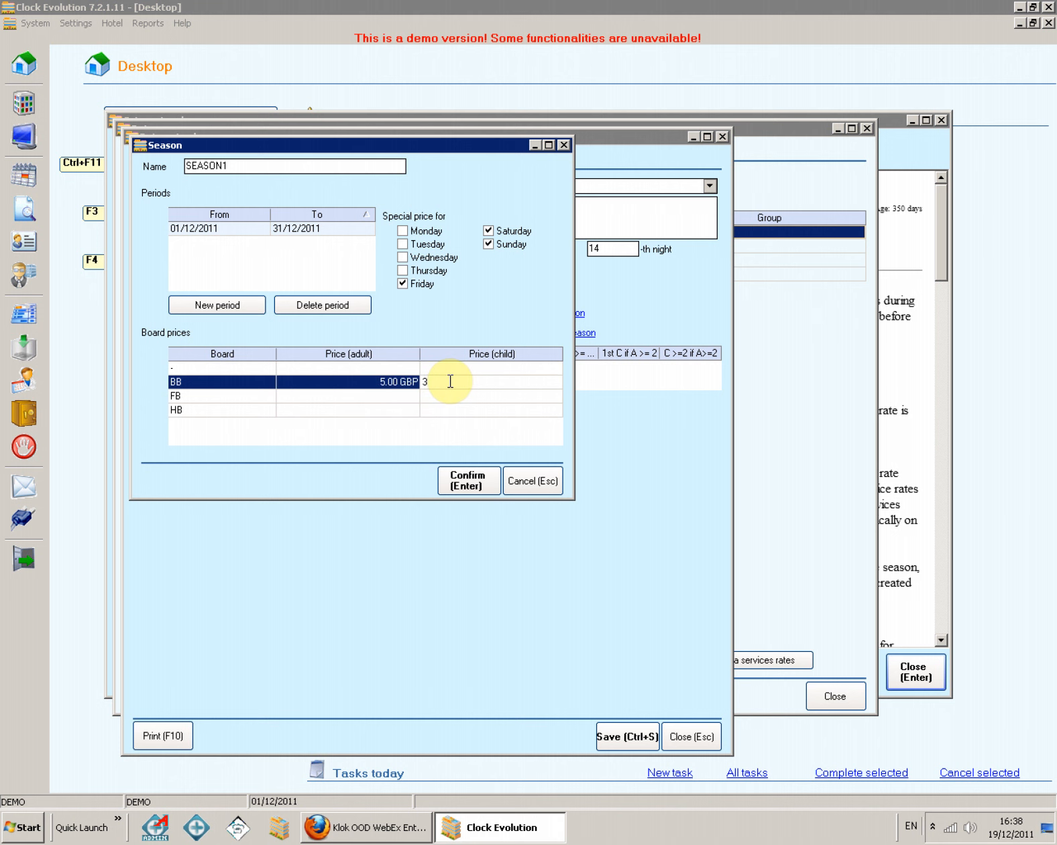
pyautogui.click(467, 483)
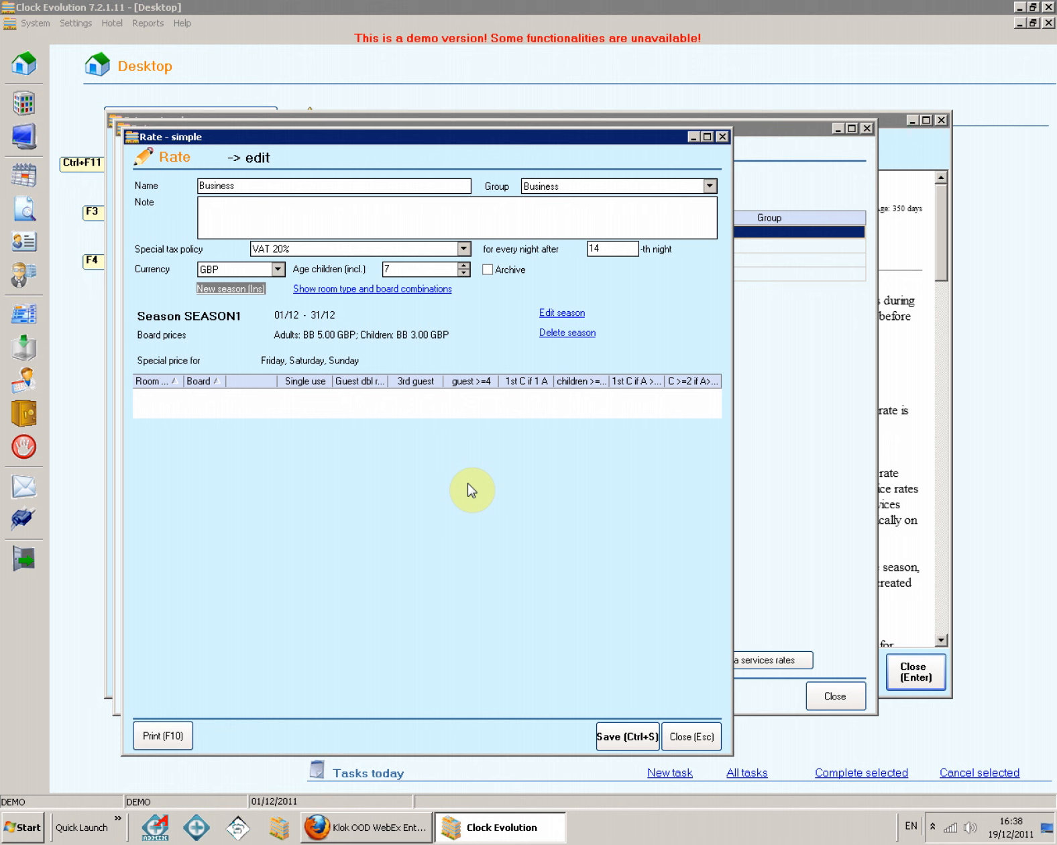
# Step: Show the combination of room type APP and board BB in the season's price table
pyautogui.click(370, 288)
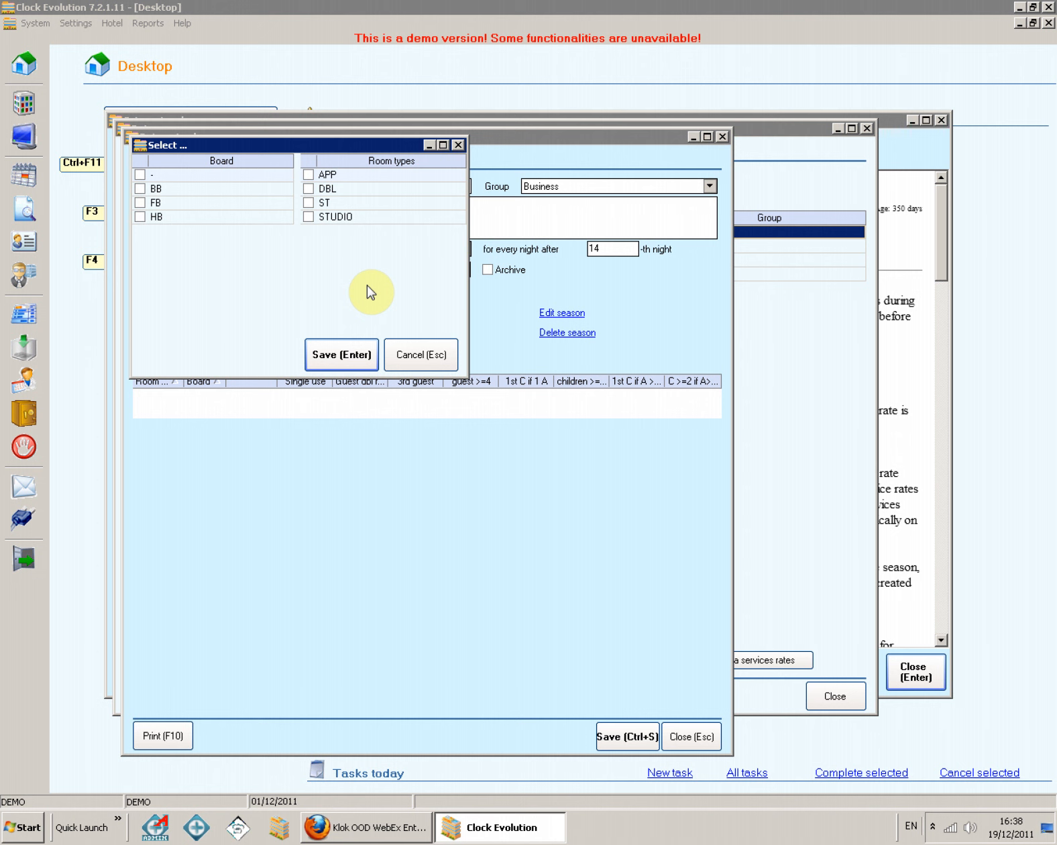
pyautogui.click(310, 175)
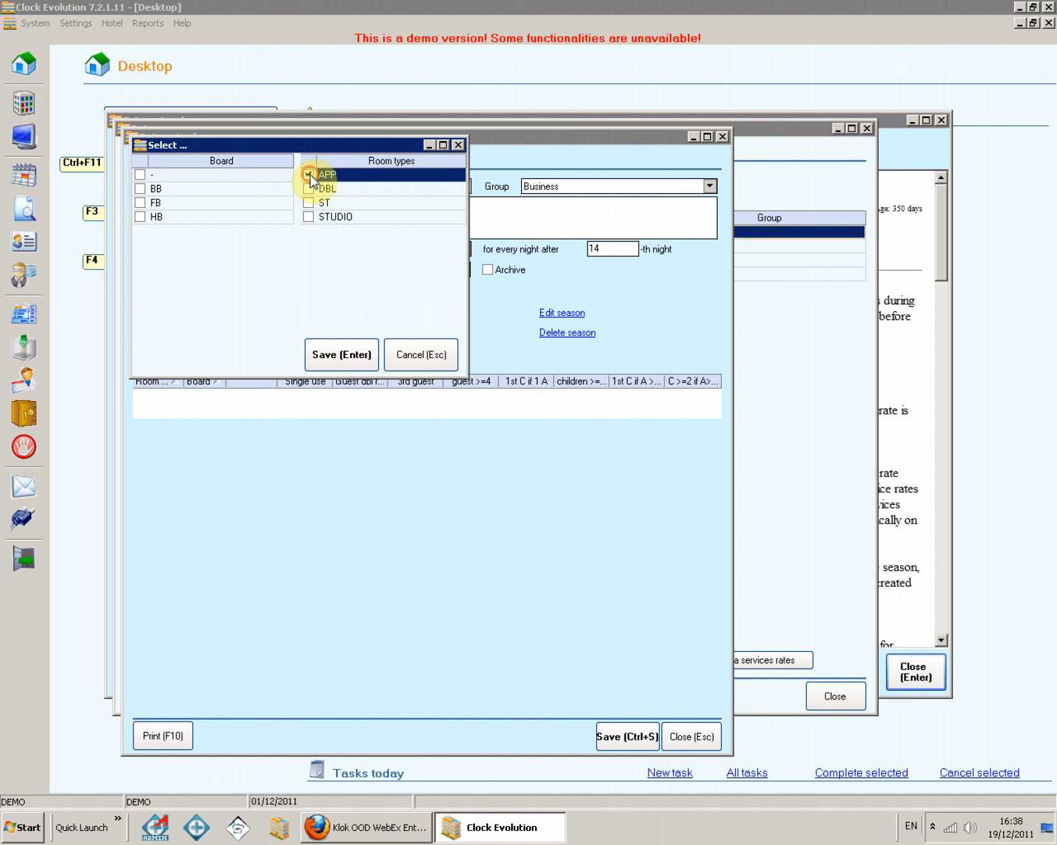
pyautogui.click(141, 188)
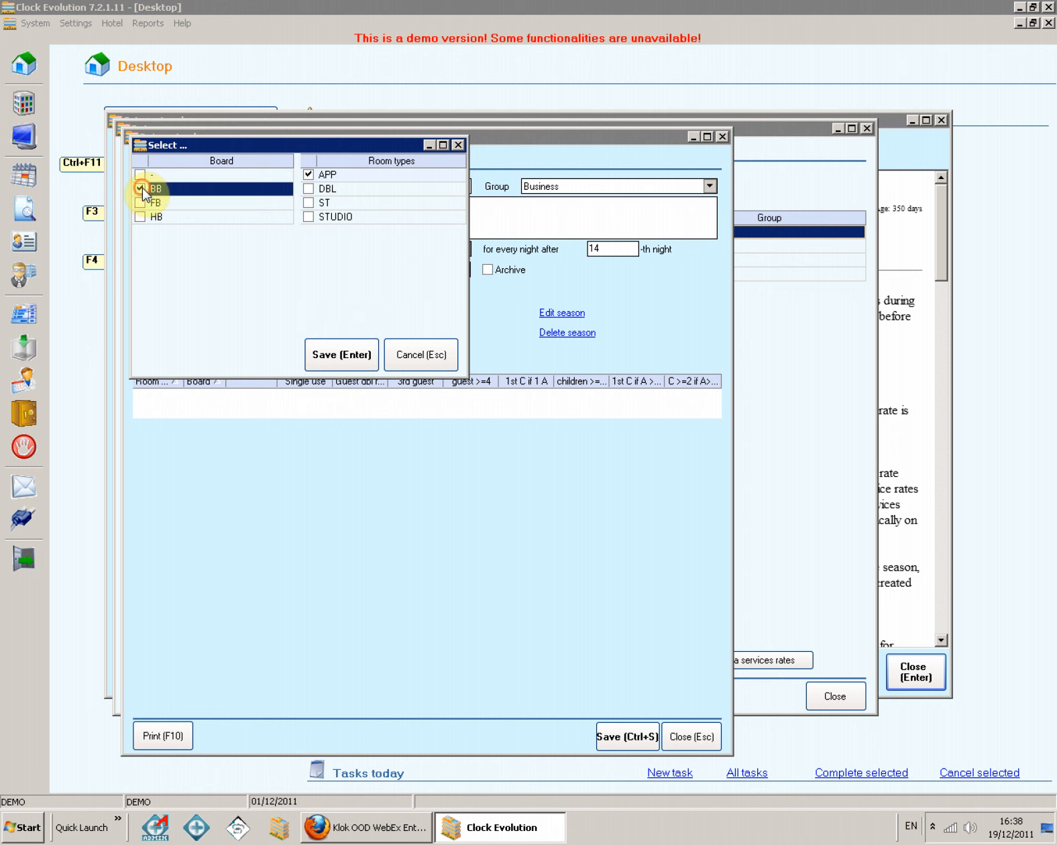
pyautogui.click(338, 360)
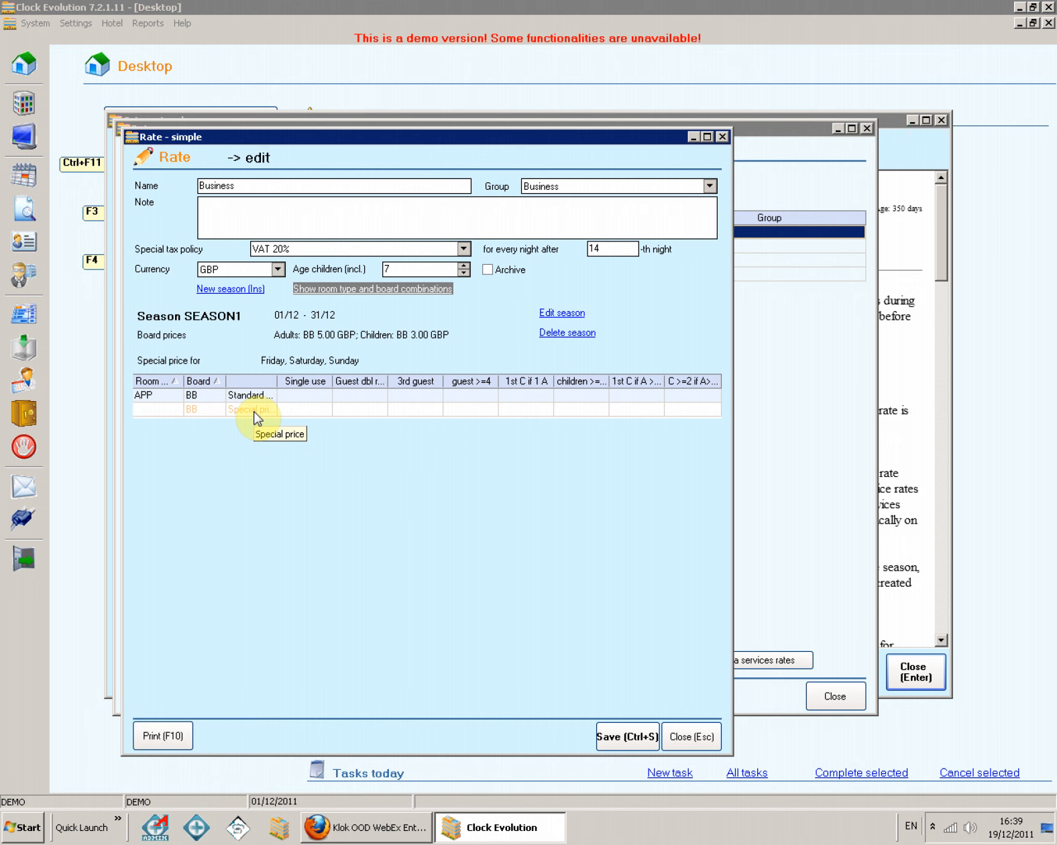
# Step: Set the APP single use prices with BB to 50 GBP standard and 45 GBP special
pyautogui.click(299, 395)
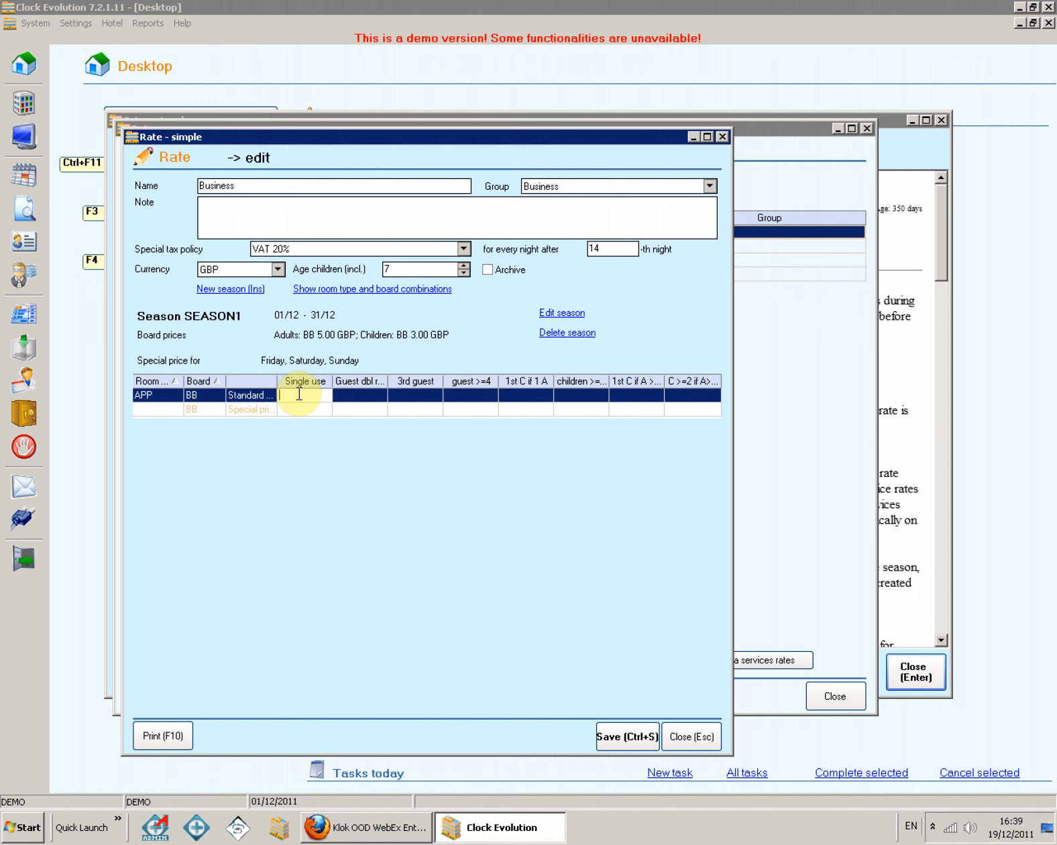
pyautogui.click(300, 395)
pyautogui.write('50')
pyautogui.press('Return')
pyautogui.press('Down')
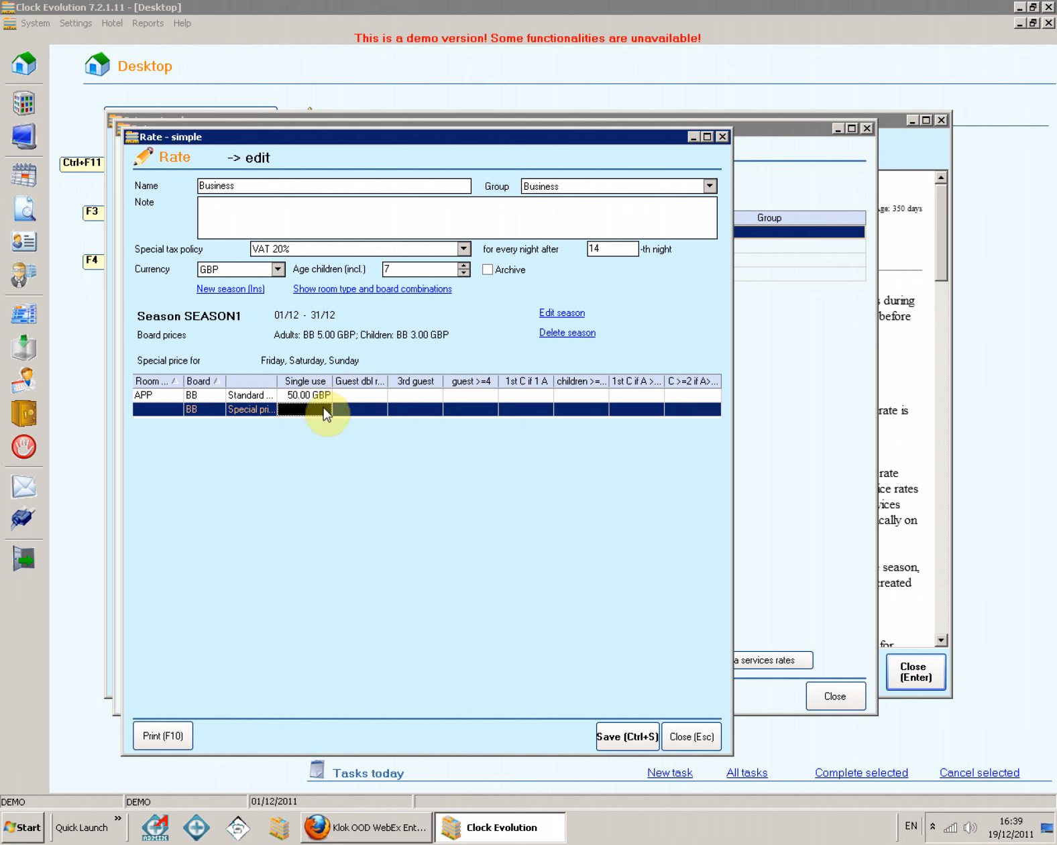
pyautogui.click(324, 408)
pyautogui.write('45')
pyautogui.press('Tab')
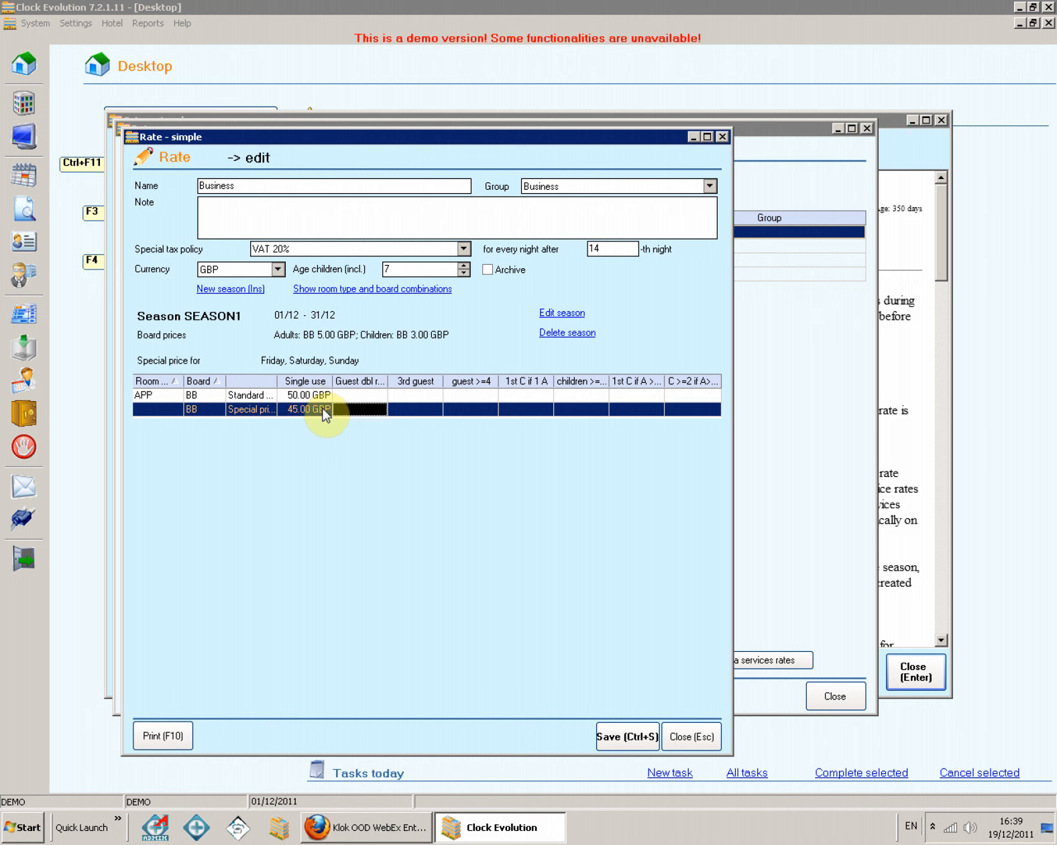
# Step: Set the APP double room guest prices with BB to 30 GBP standard and 25 GBP special
pyautogui.click(370, 398)
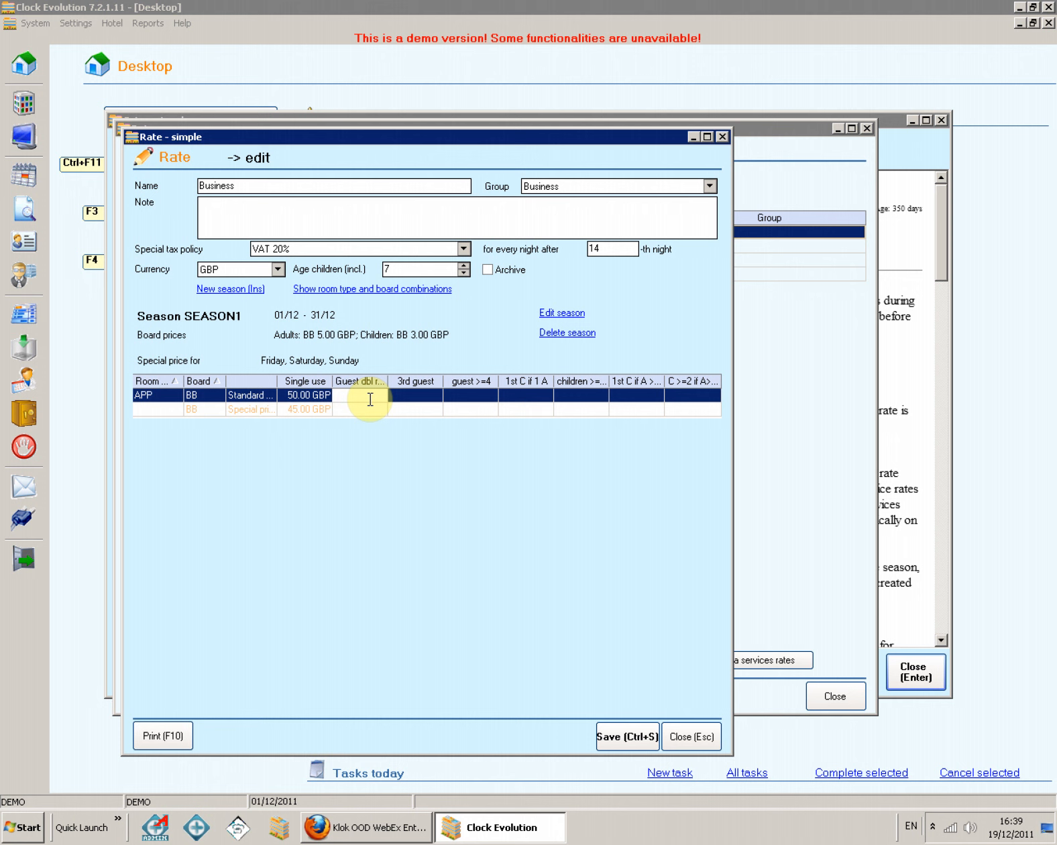
pyautogui.write('30')
pyautogui.press('Tab')
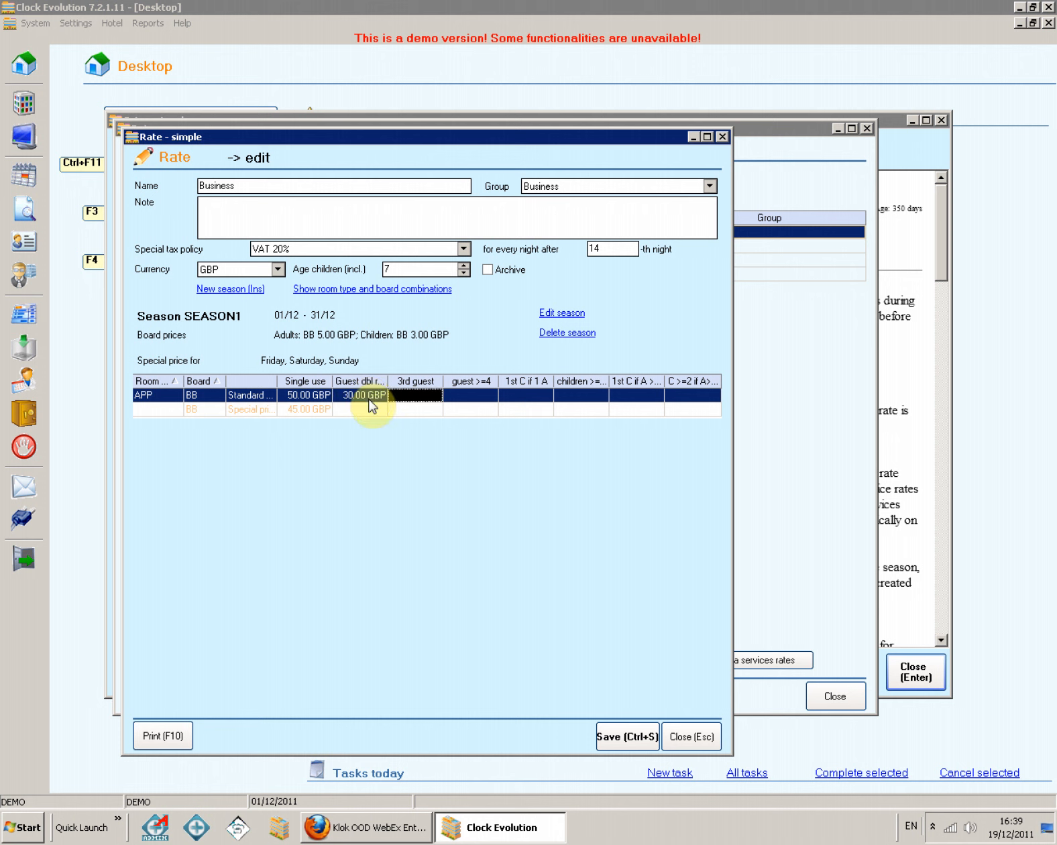
pyautogui.click(366, 409)
pyautogui.write('25')
pyautogui.press('Tab')
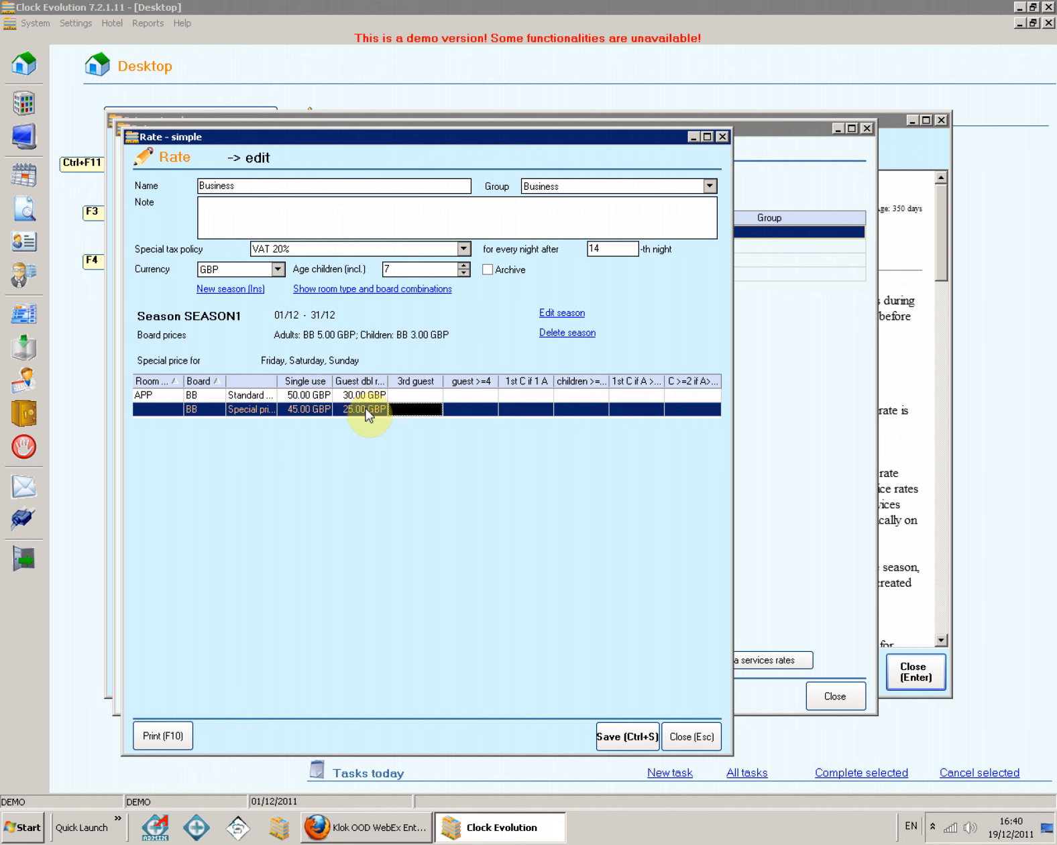
# Step: Set the APP prices with BB to 18 GBP standard and 15 GBP special for the 3rd guest, and 15 and 12 GBP for guest >=4
pyautogui.click(421, 396)
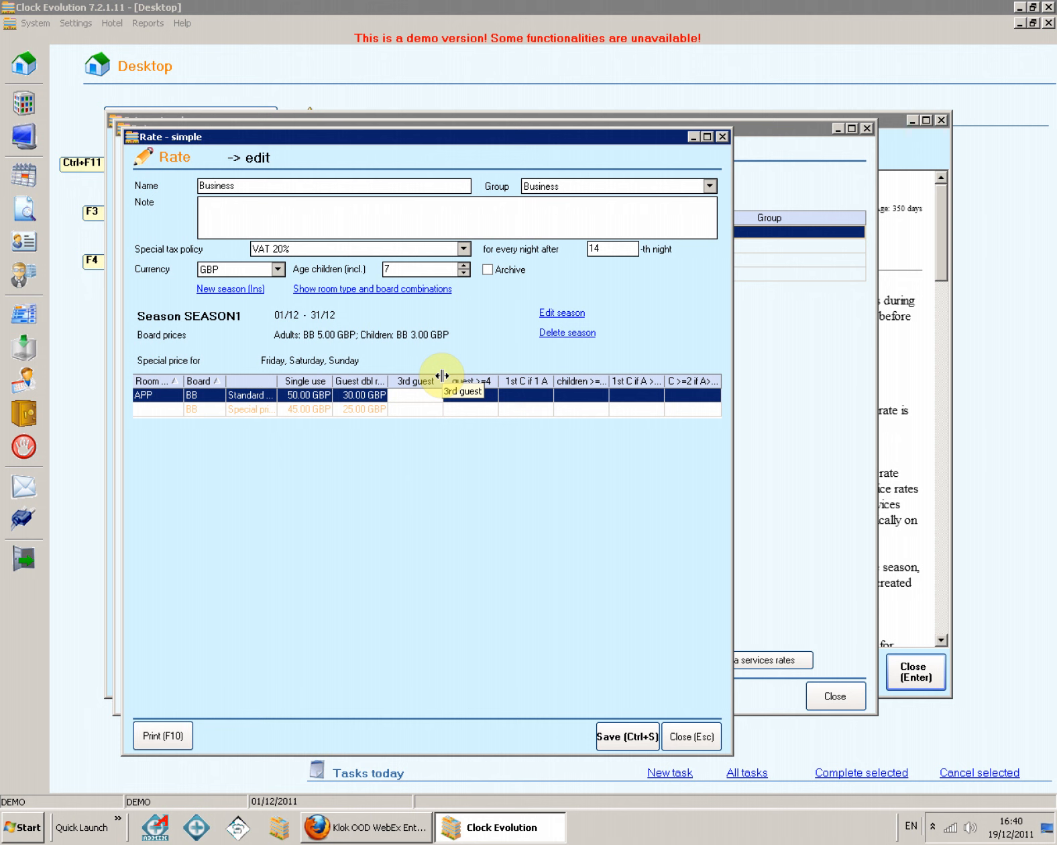
pyautogui.write('18')
pyautogui.click(416, 409)
pyautogui.write('15')
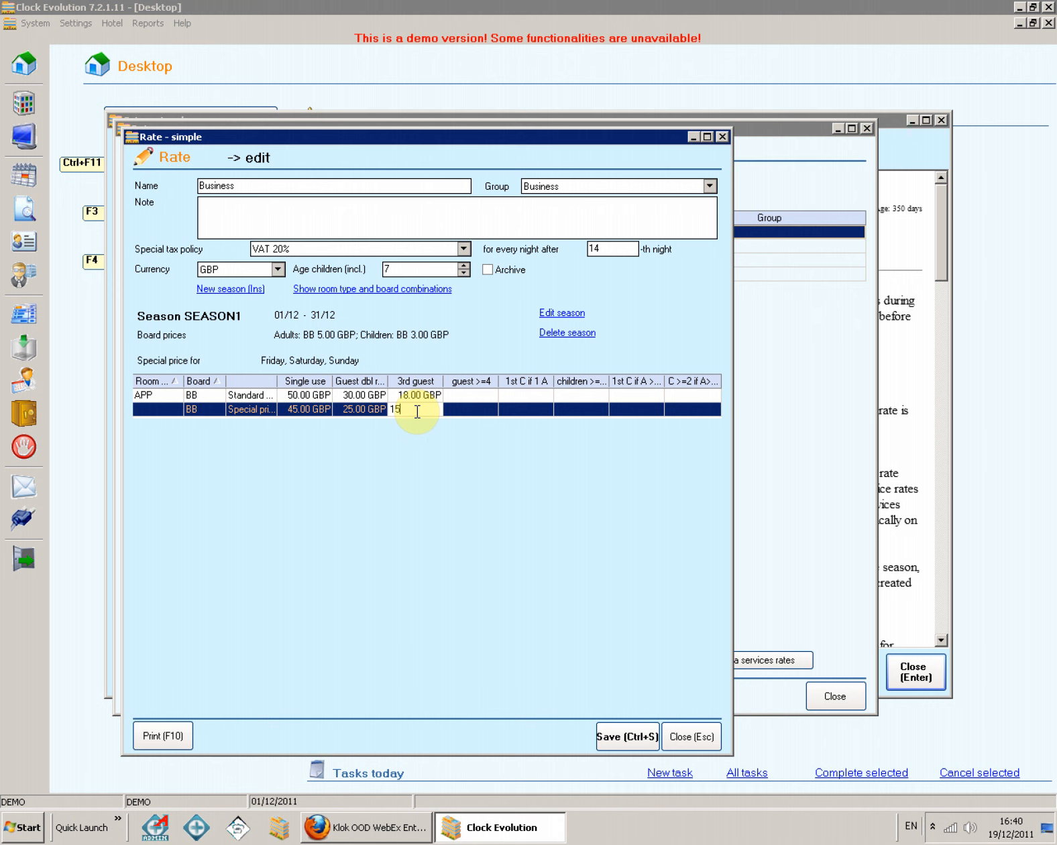
pyautogui.click(470, 395)
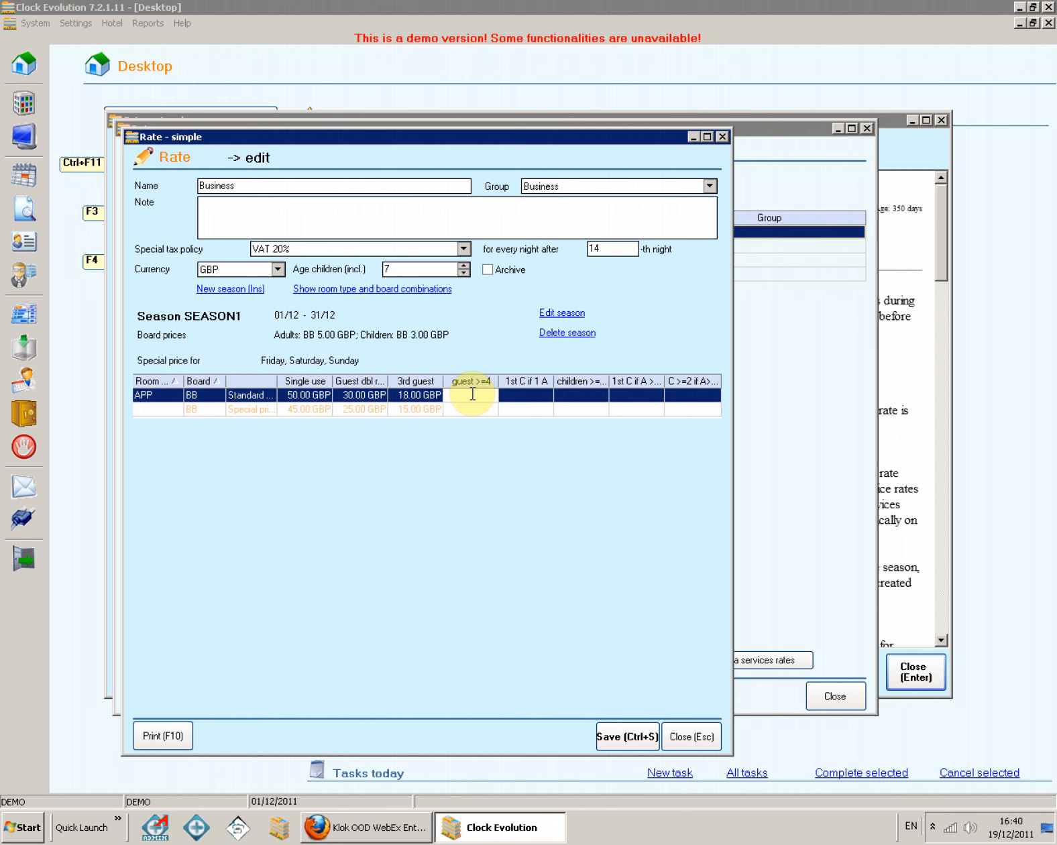
pyautogui.write('15')
pyautogui.click(464, 408)
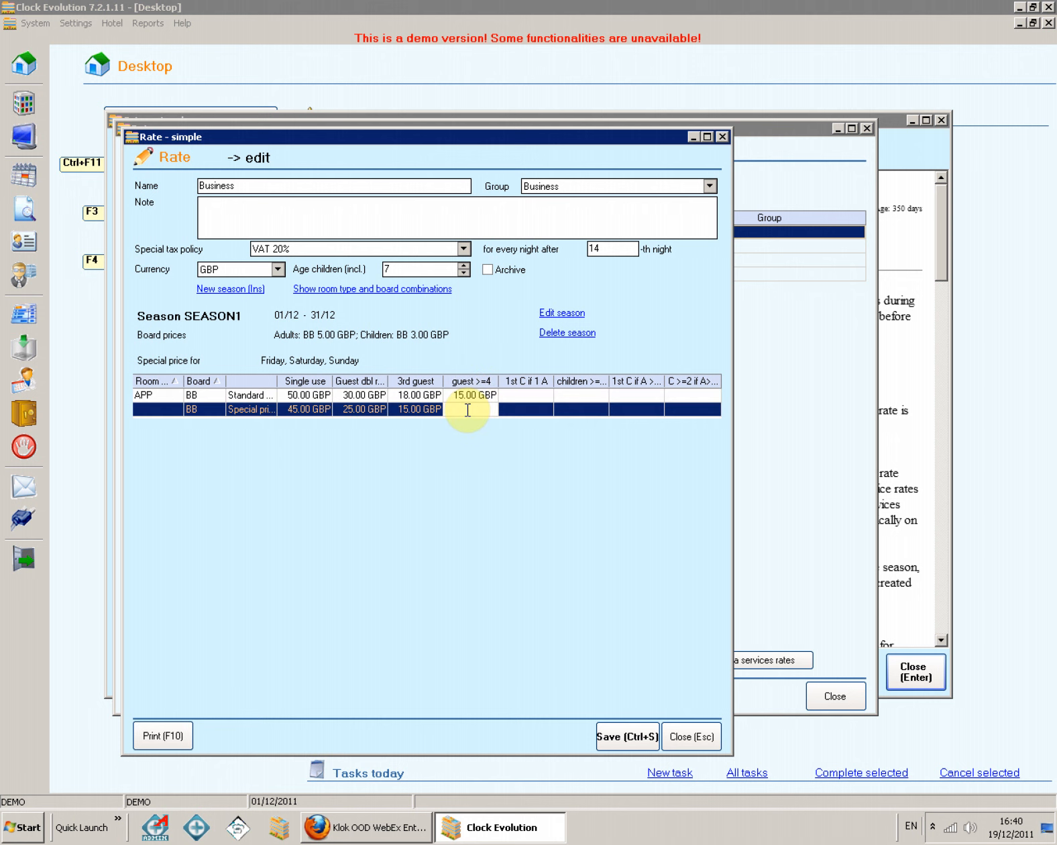
pyautogui.write('12')
# Step: Set the APP prices for the first child with one adult to 20 GBP standard and 18 GBP special
pyautogui.click(544, 397)
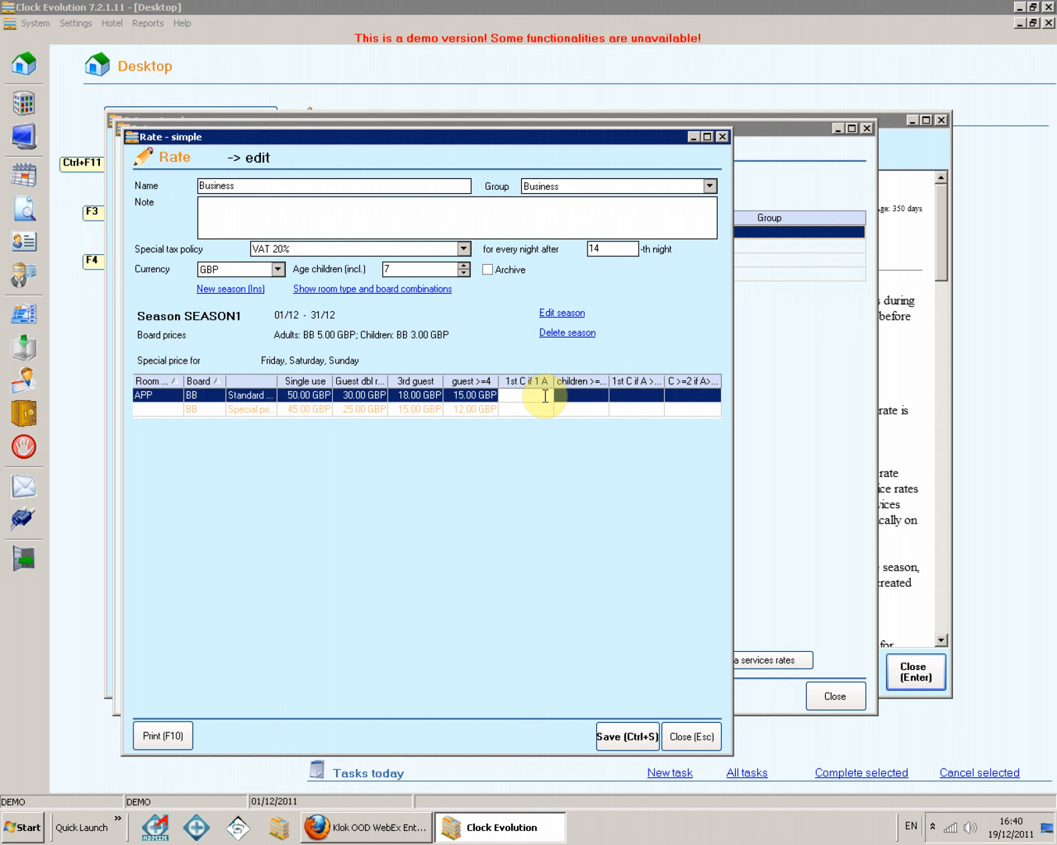
pyautogui.write('20')
pyautogui.click(514, 409)
pyautogui.write('18')
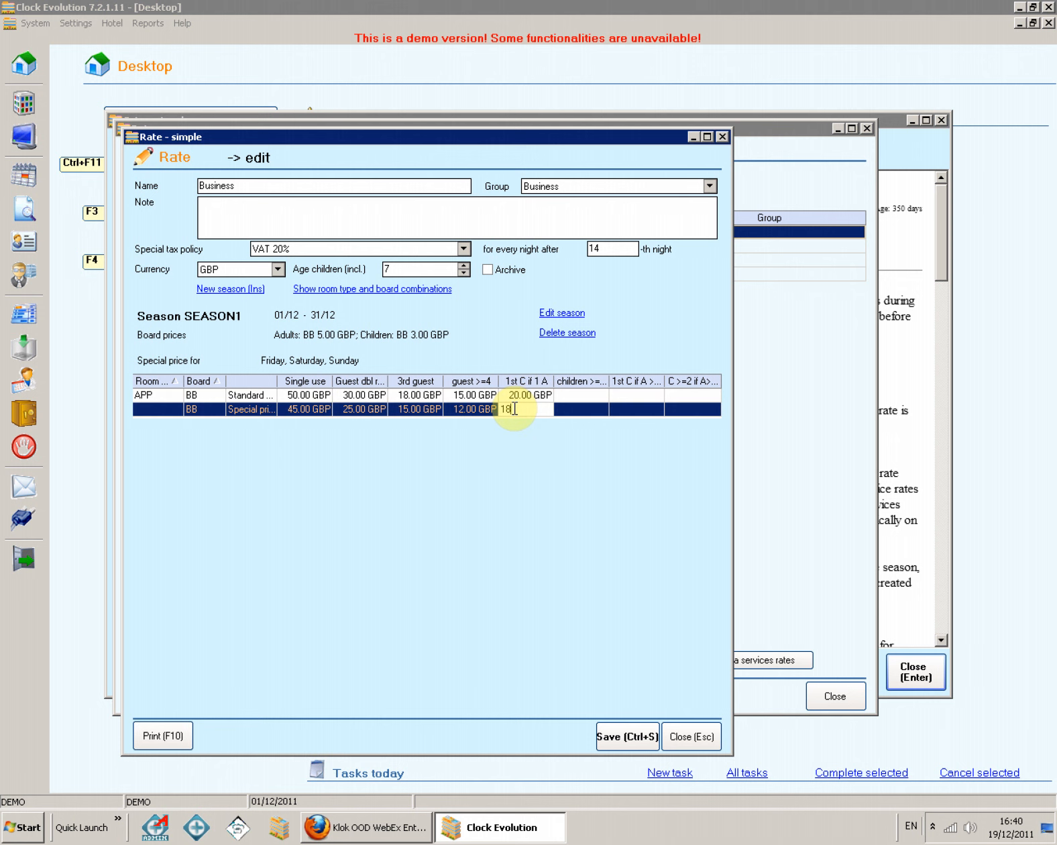
# Step: Set the APP first child prices with several adults to 18 GBP standard and 15 GBP special, and save the rate
pyautogui.click(570, 393)
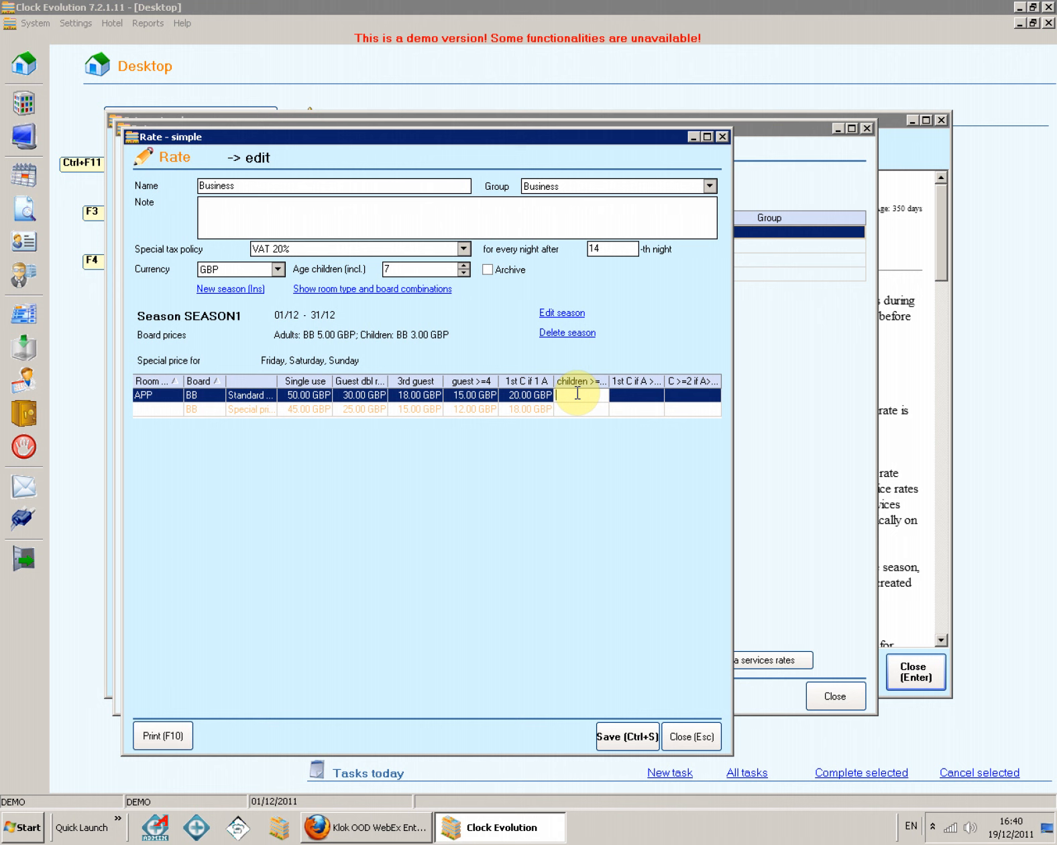
pyautogui.click(648, 395)
pyautogui.write('18')
pyautogui.click(639, 410)
pyautogui.write('15')
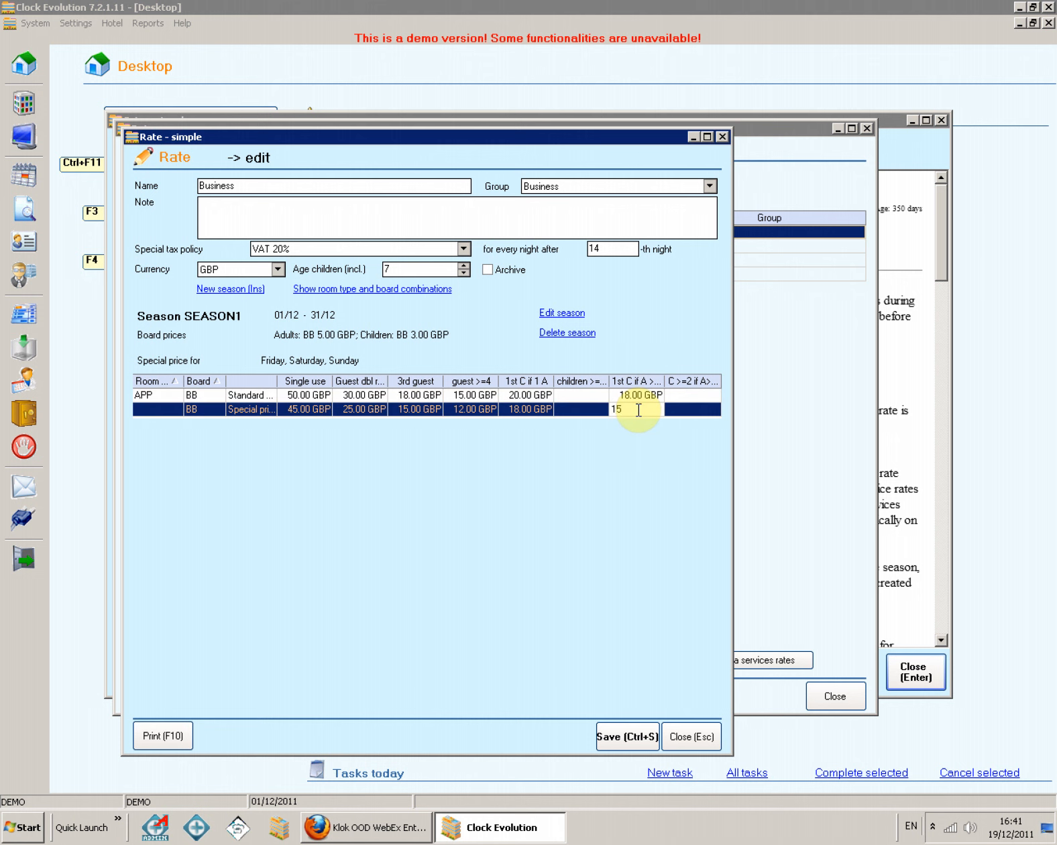
pyautogui.click(686, 395)
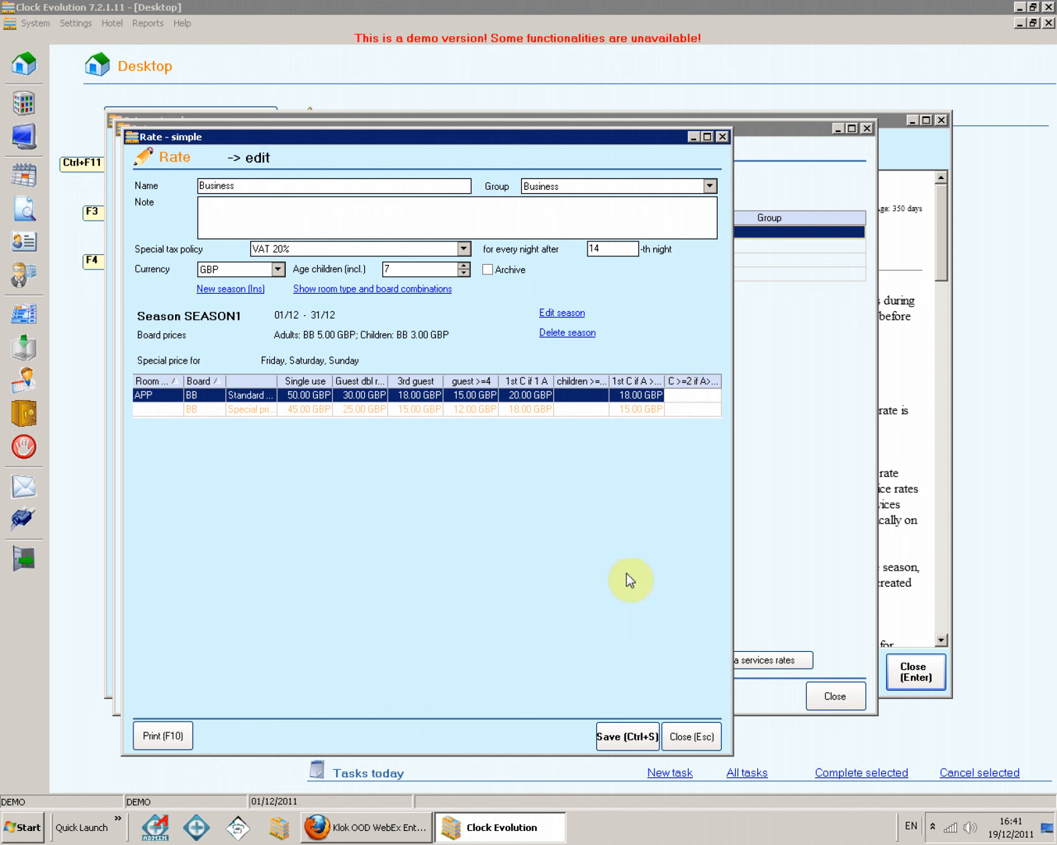
pyautogui.click(645, 736)
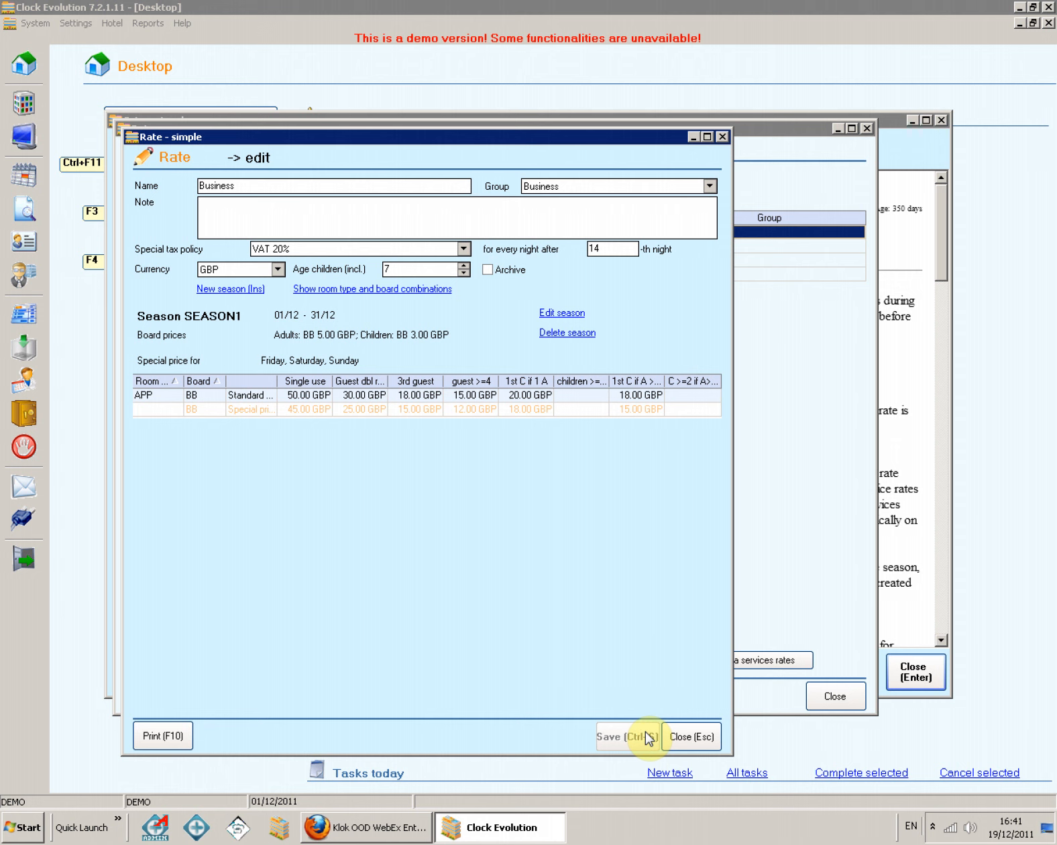